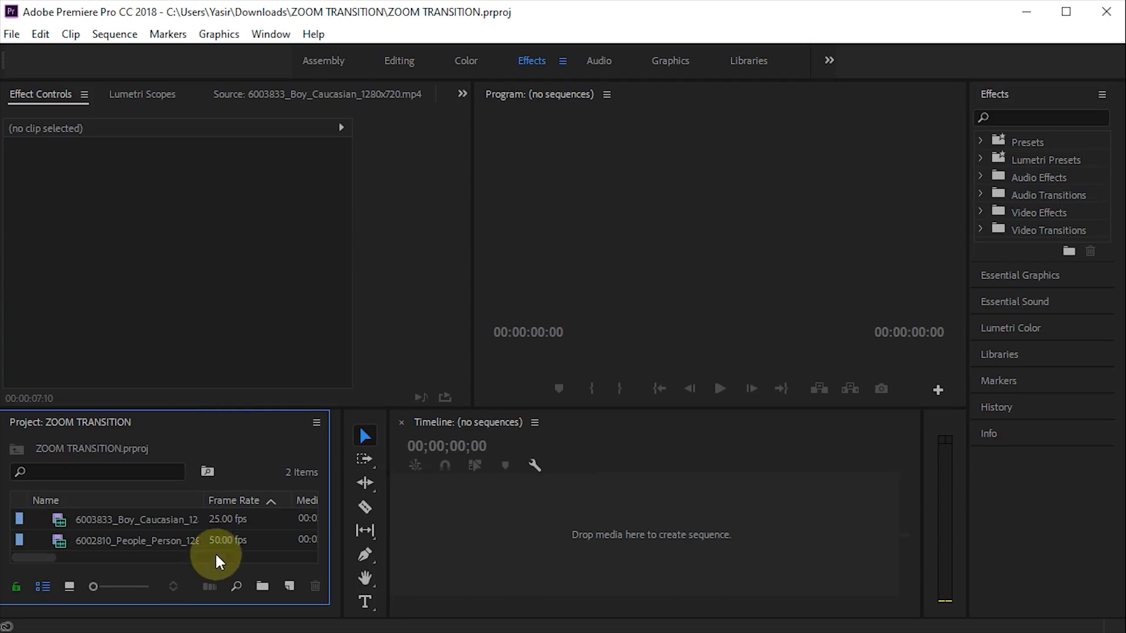
Build a sequence from the 6003833_Boy_Caucasian clip and place the 6002810_People_Person clip directly after it on V1
{"action": "double_click", "coordinate": [55, 515]}
{"action": "left_click_drag", "start_coordinate": [160, 215], "coordinate": [476, 521]}
{"action": "left_click_drag", "start_coordinate": [62, 563], "coordinate": [643, 544]}
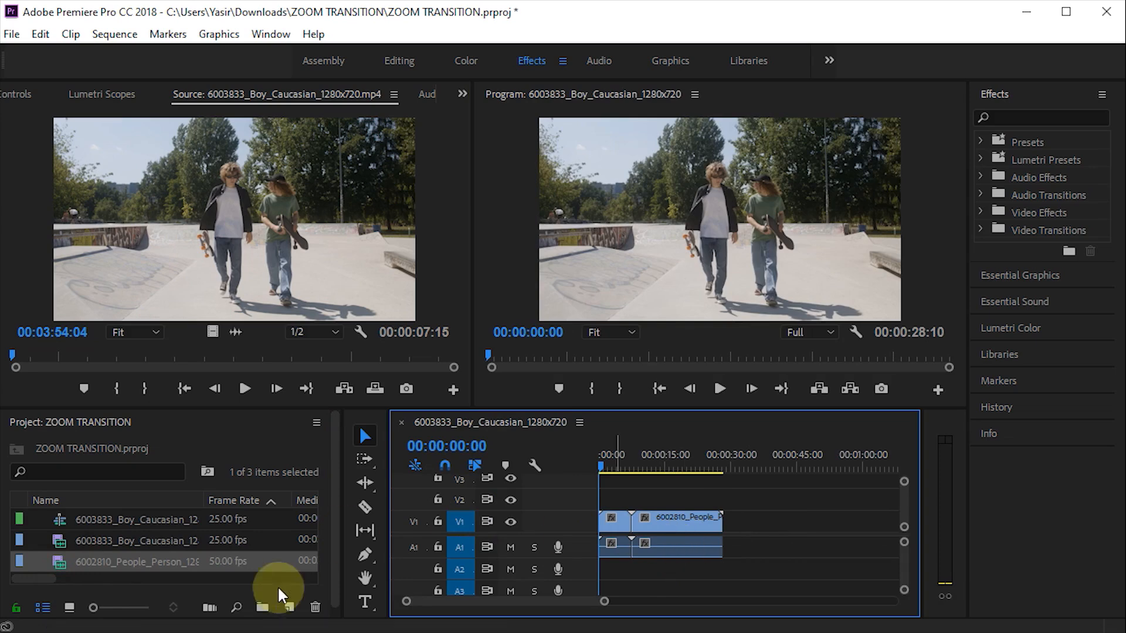
Create a 1280 x 720, 25.00 fps adjustment layer and place it on V2 above the cut between the two clips
{"action": "left_click", "coordinate": [291, 607]}
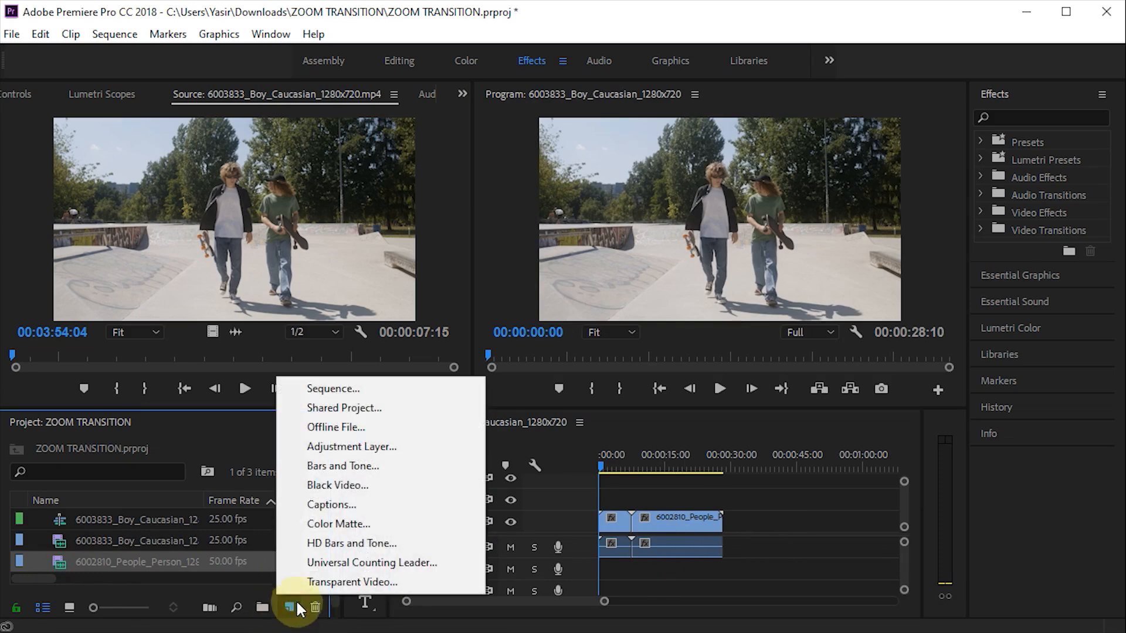
{"action": "left_click", "coordinate": [338, 451]}
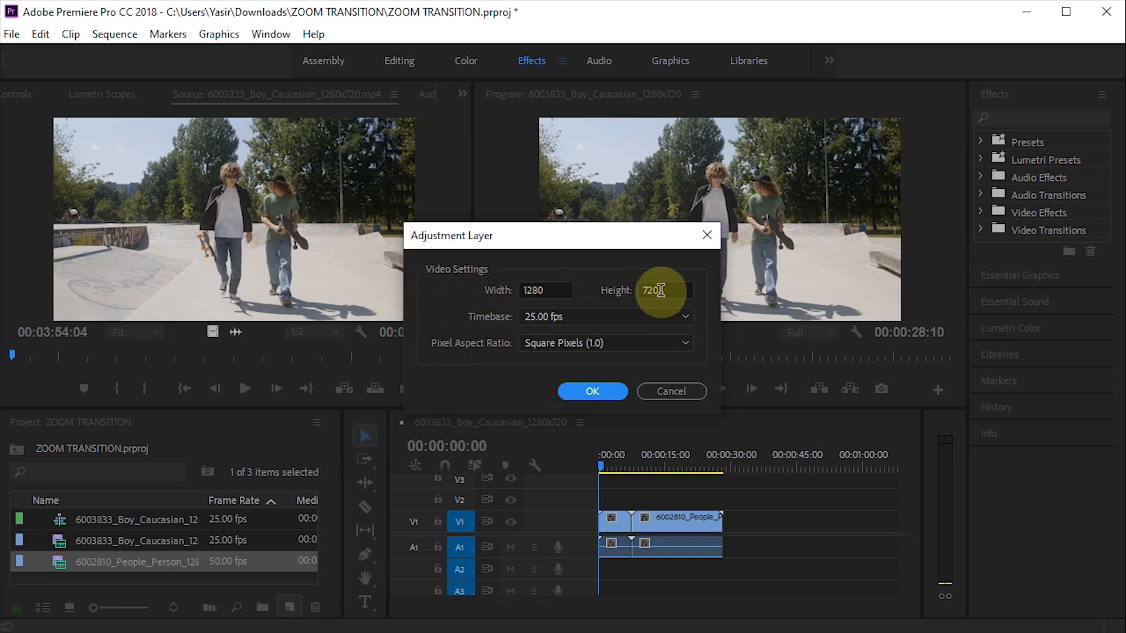
{"action": "left_click", "coordinate": [592, 391]}
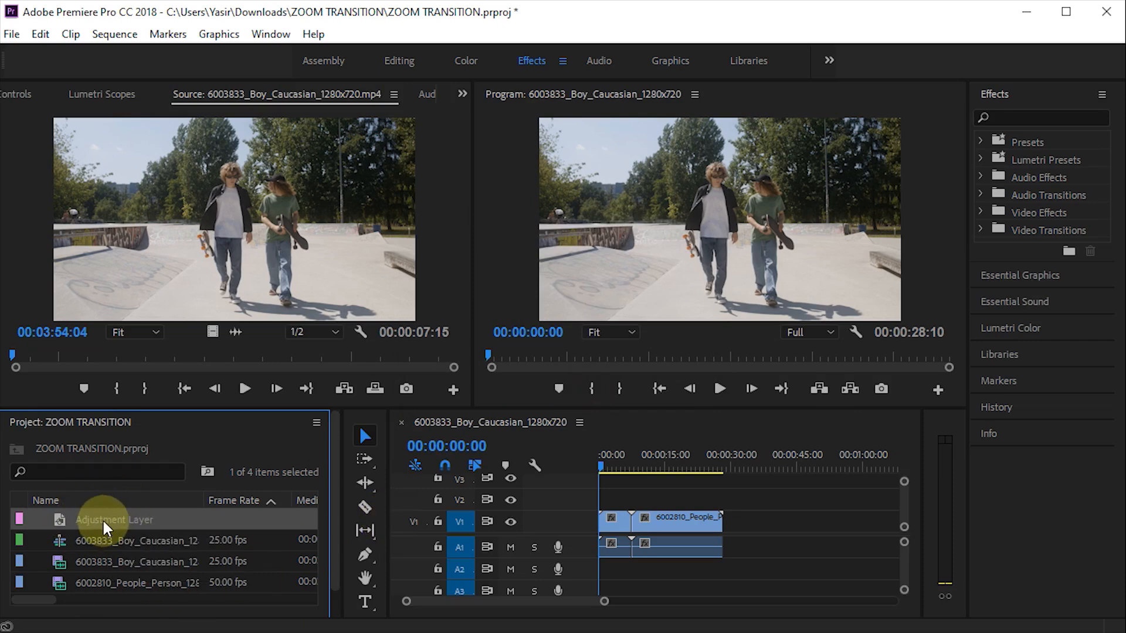
{"action": "left_click_drag", "start_coordinate": [111, 515], "coordinate": [623, 493]}
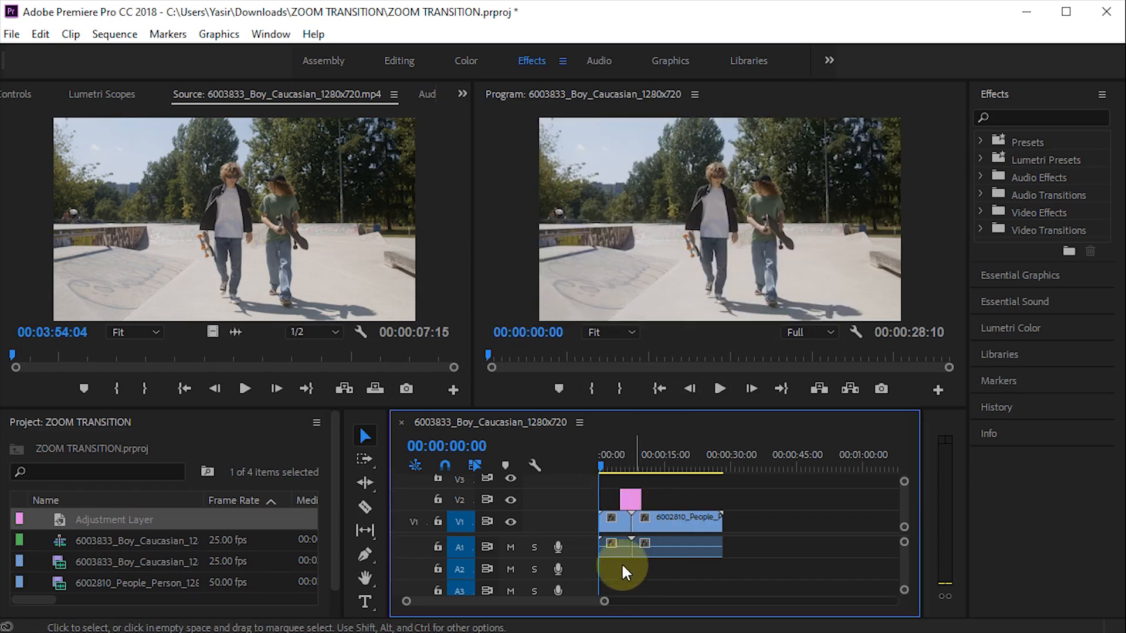
Move the playhead exactly to the cut between the two clips, at 00:00:07:15
{"action": "left_click_drag", "start_coordinate": [608, 462], "coordinate": [631, 465]}
{"action": "left_click_drag", "start_coordinate": [604, 601], "coordinate": [528, 603]}
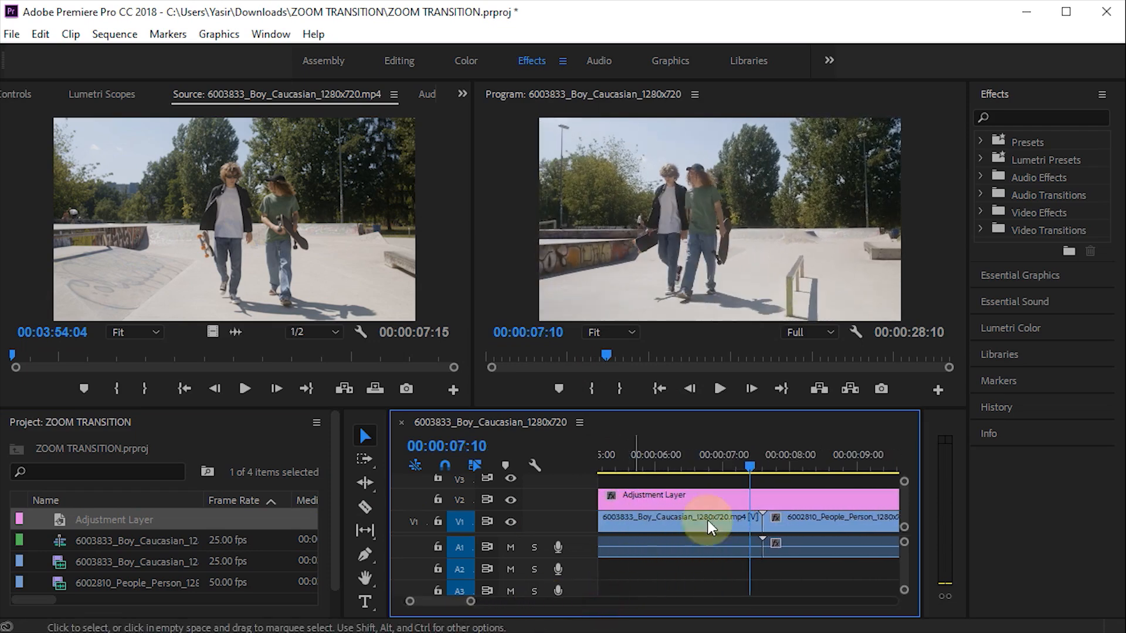
{"action": "left_click_drag", "start_coordinate": [754, 464], "coordinate": [762, 466]}
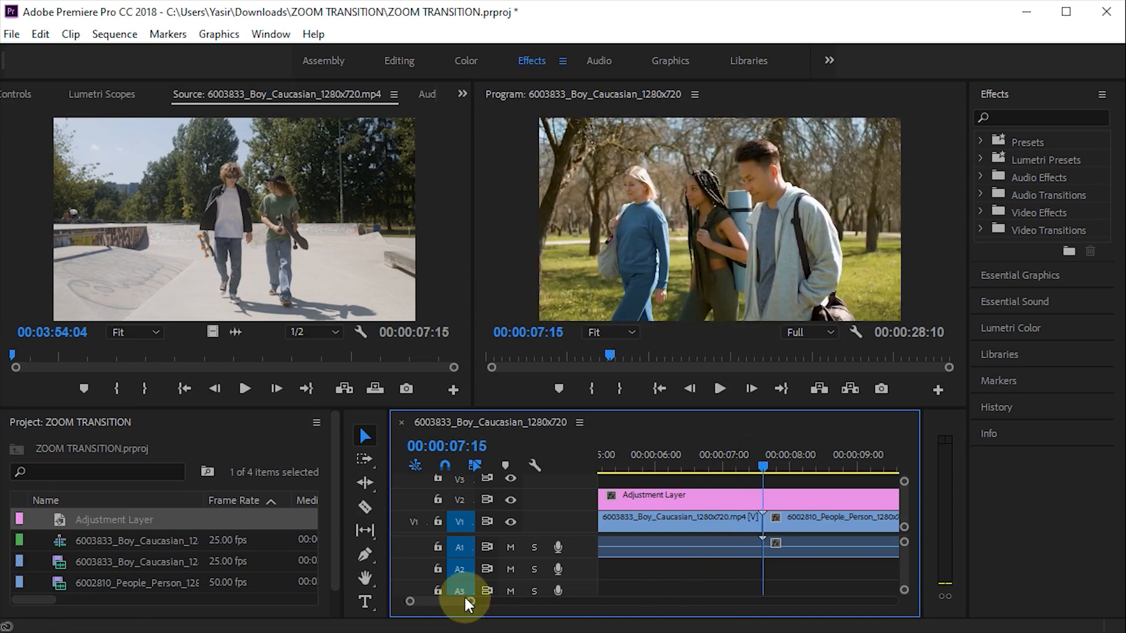
{"action": "left_click_drag", "start_coordinate": [469, 604], "coordinate": [507, 607]}
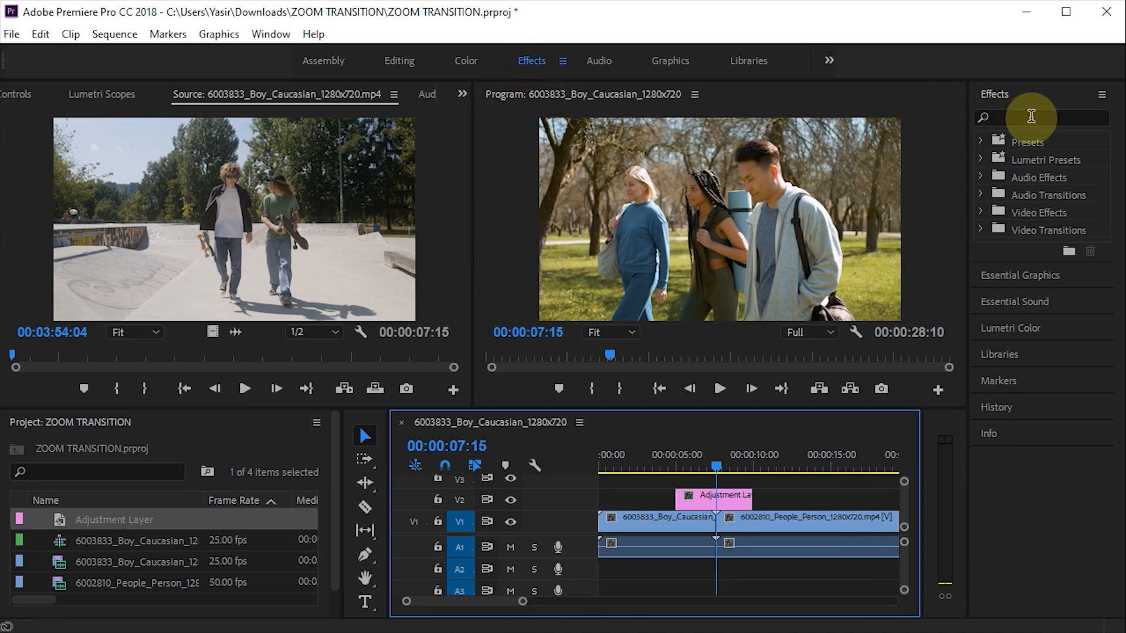
Search the effects for "trans" and apply the Distort Transform effect to the adjustment layer
{"action": "left_click", "coordinate": [1007, 119]}
{"action": "type", "text": "trans"}
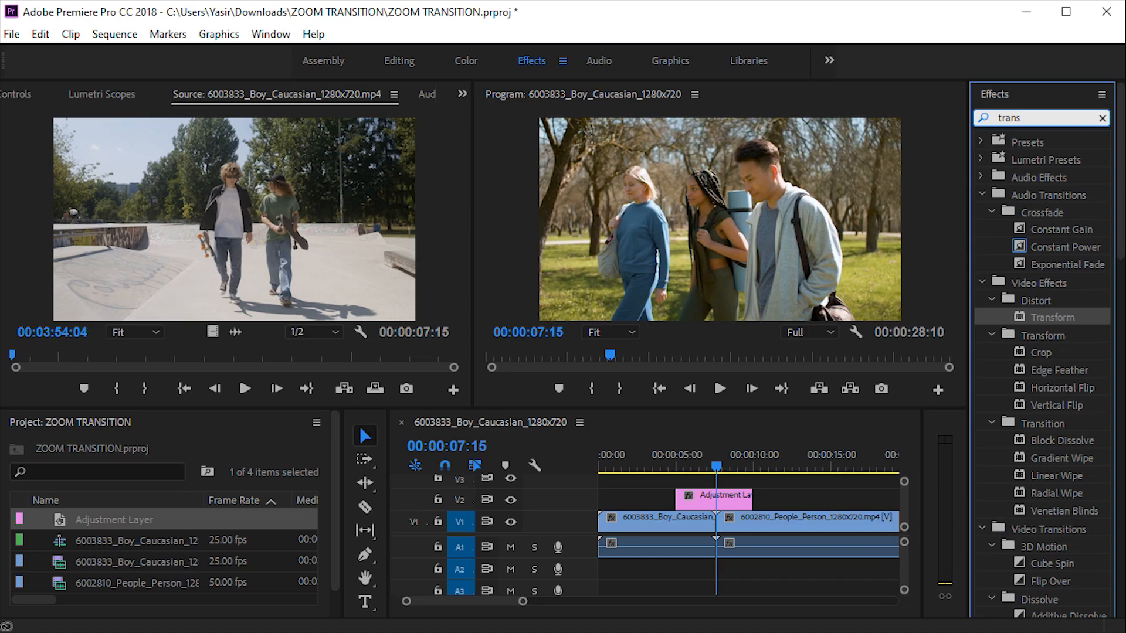
{"action": "left_click", "coordinate": [1052, 319]}
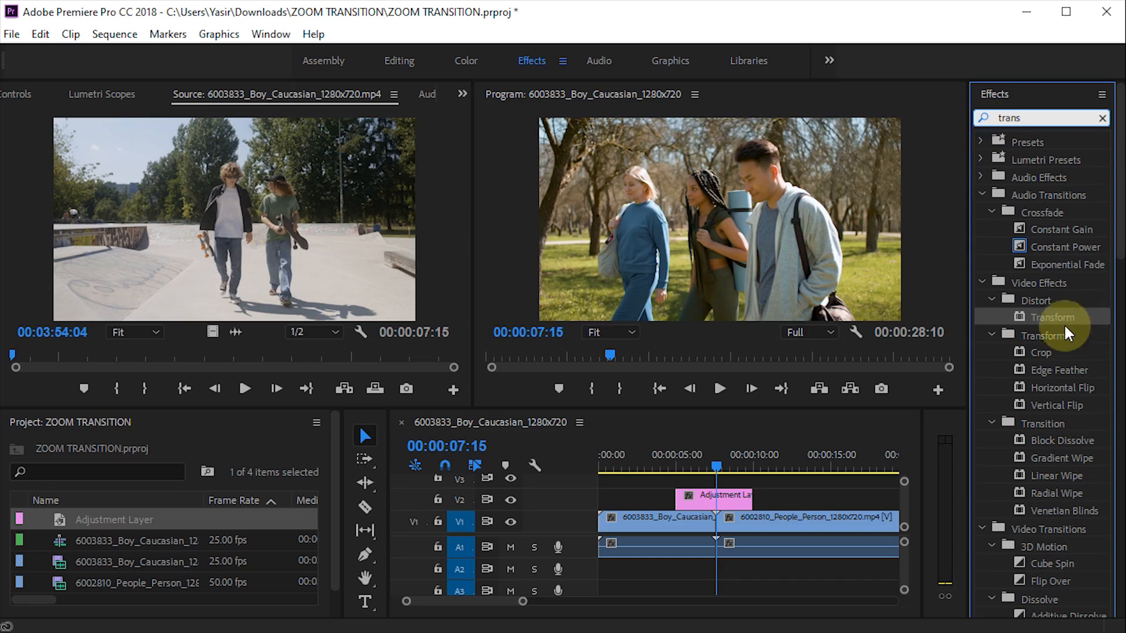
{"action": "left_click_drag", "start_coordinate": [1052, 323], "coordinate": [703, 494]}
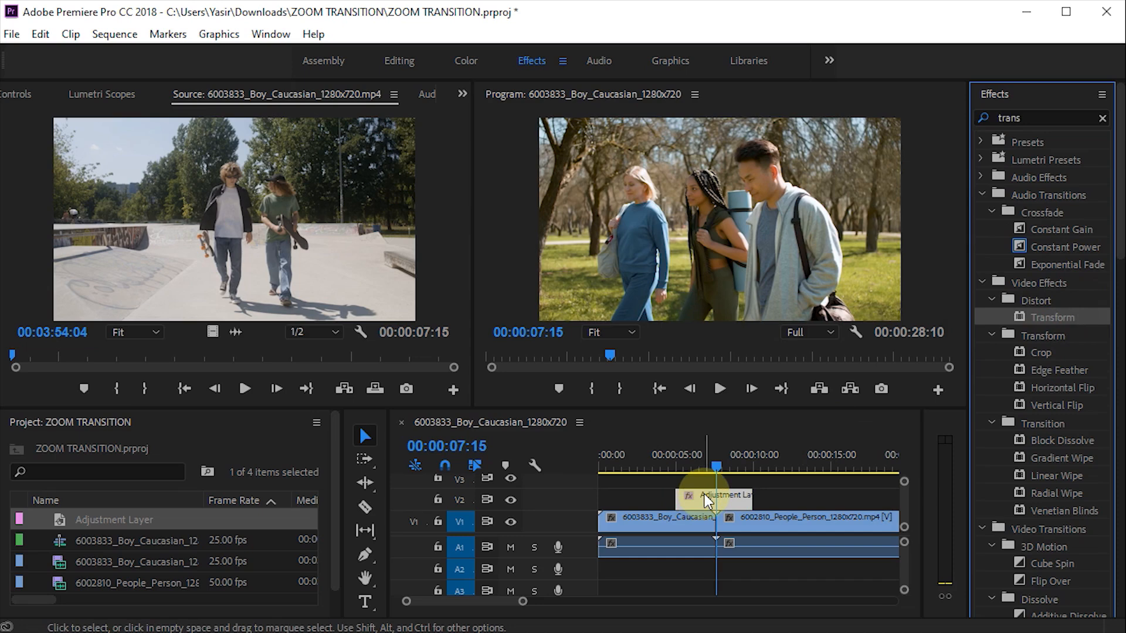
Enable keyframing for the Transform effect's Scale at the cut and set that keyframe to 200
{"action": "left_click", "coordinate": [21, 92]}
{"action": "left_click_drag", "start_coordinate": [459, 165], "coordinate": [459, 284]}
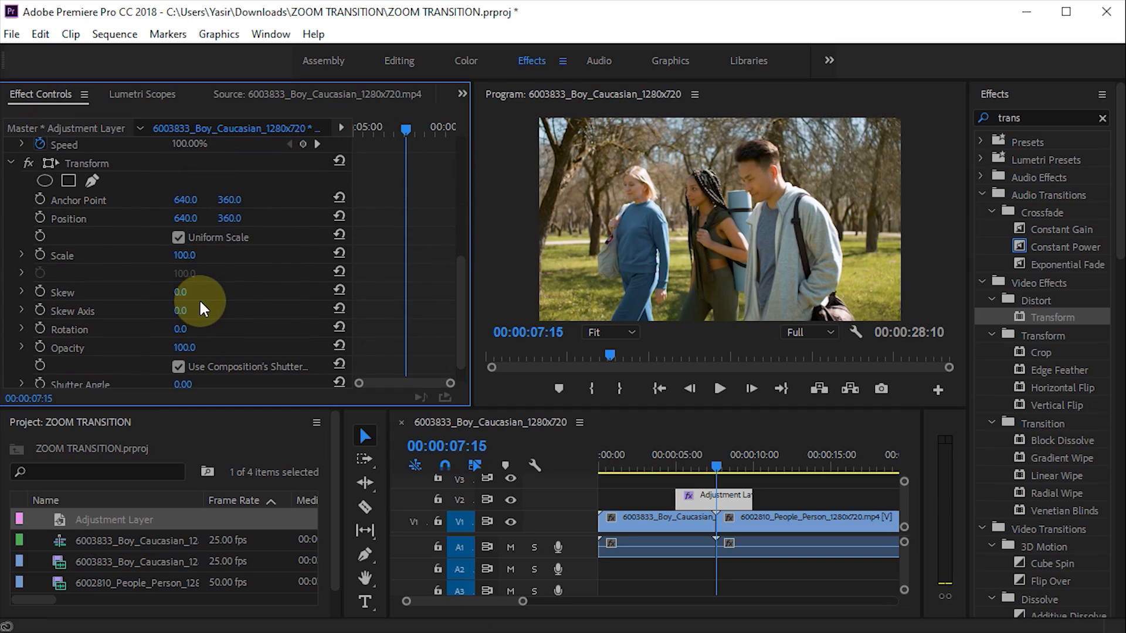
{"action": "left_click", "coordinate": [38, 253]}
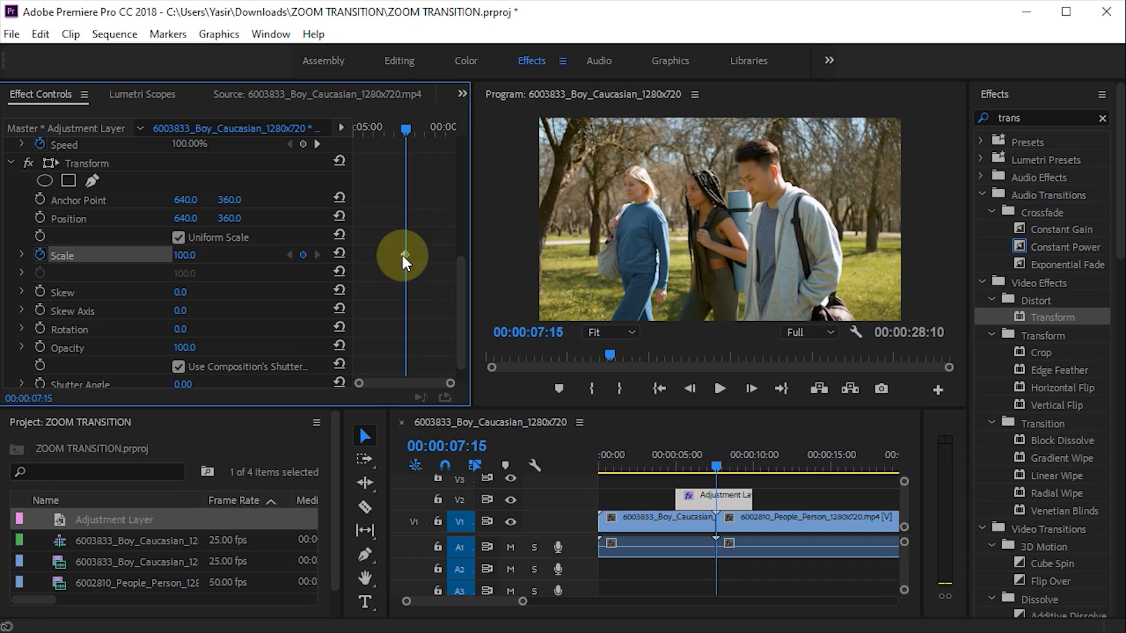
{"action": "left_click", "coordinate": [184, 258]}
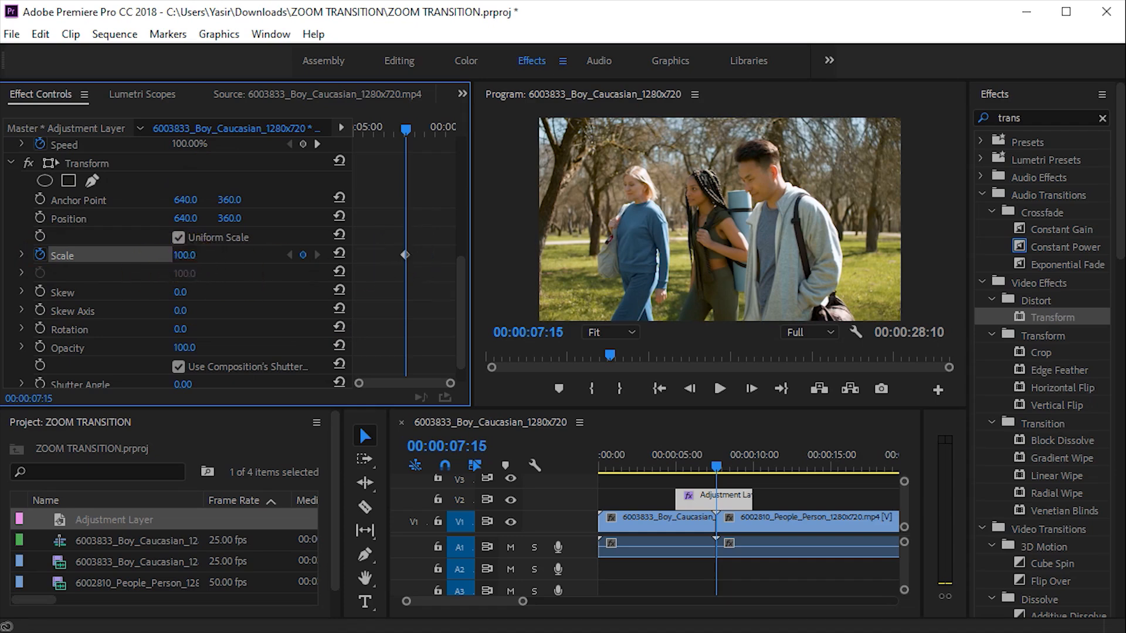
{"action": "left_click", "coordinate": [196, 252]}
{"action": "type", "text": "22"}
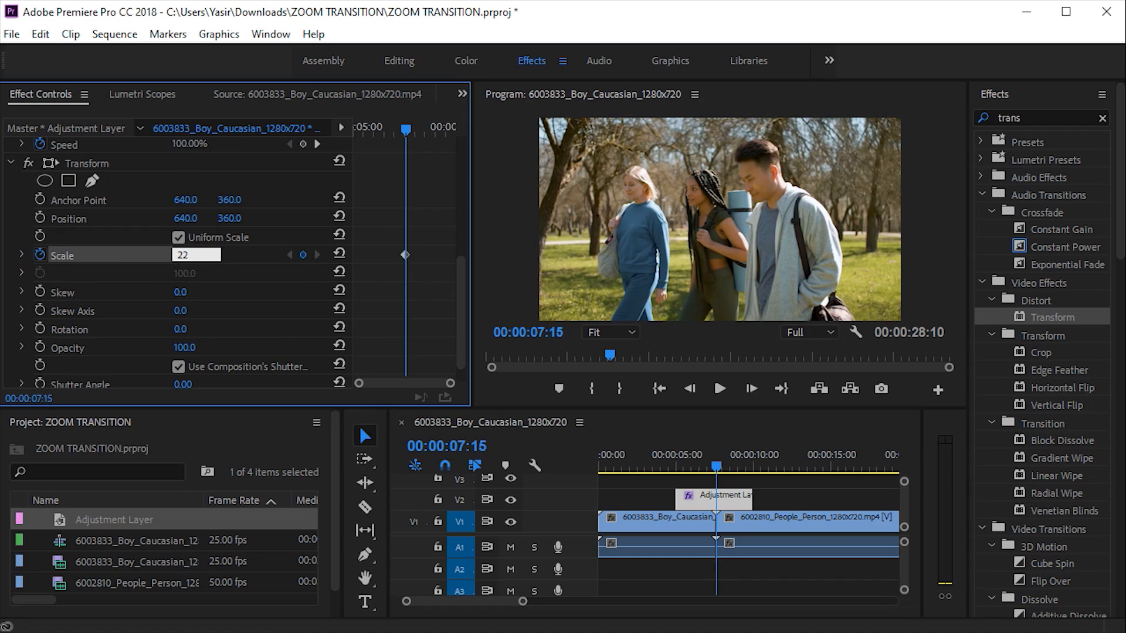
{"action": "type", "text": "00"}
{"action": "left_click", "coordinate": [196, 256]}
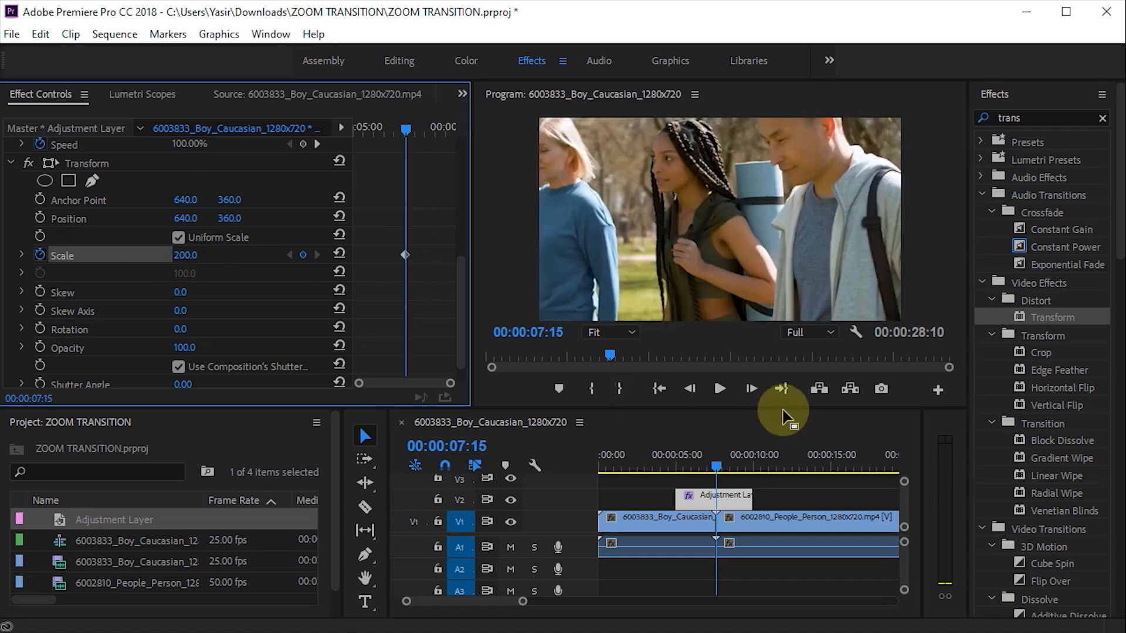
Go five frames before the cut, to 00:00:07:10, and add a Scale keyframe reset to 100
{"action": "left_click", "coordinate": [715, 427]}
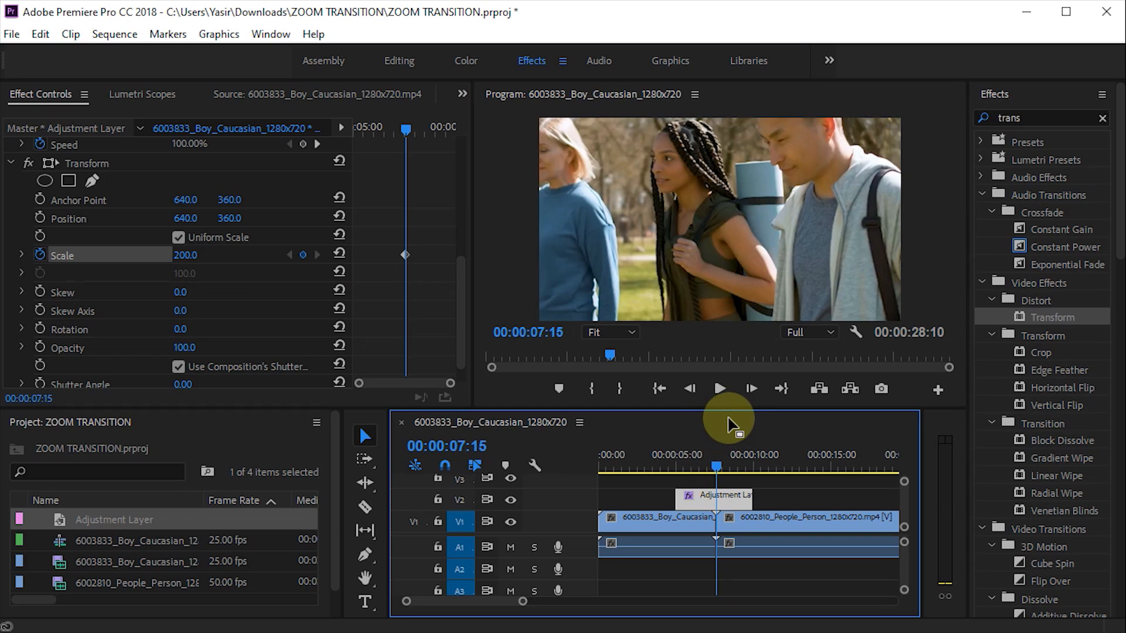
{"action": "key", "text": "Left"}
{"action": "key", "text": "Left"}
{"action": "key", "text": "Left"}
{"action": "key", "text": "Left"}
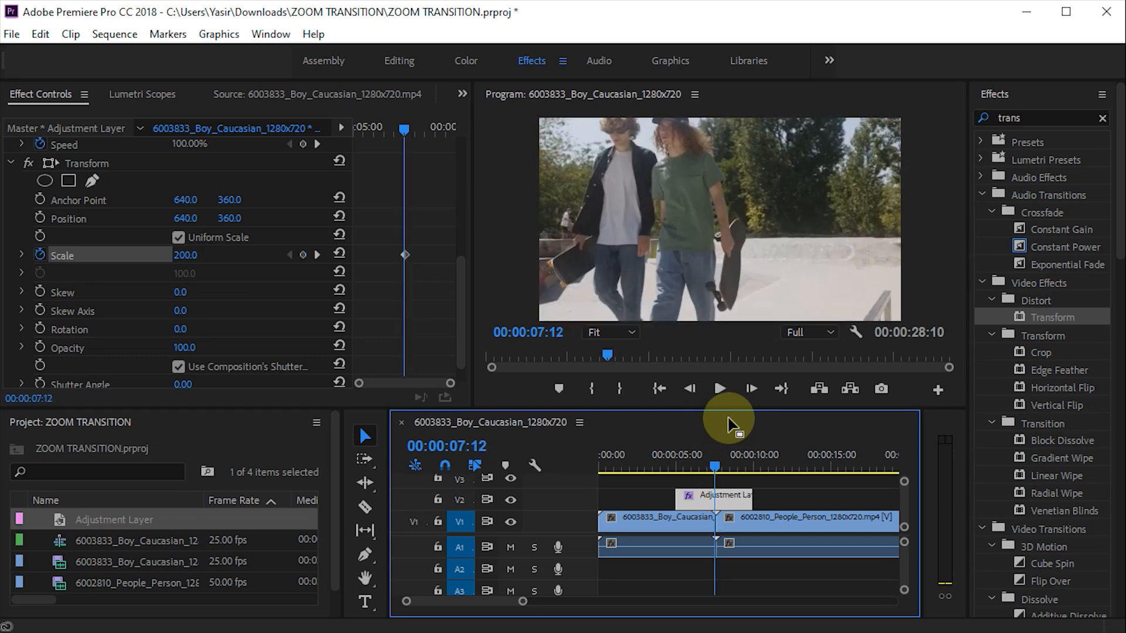
{"action": "key", "text": "Left"}
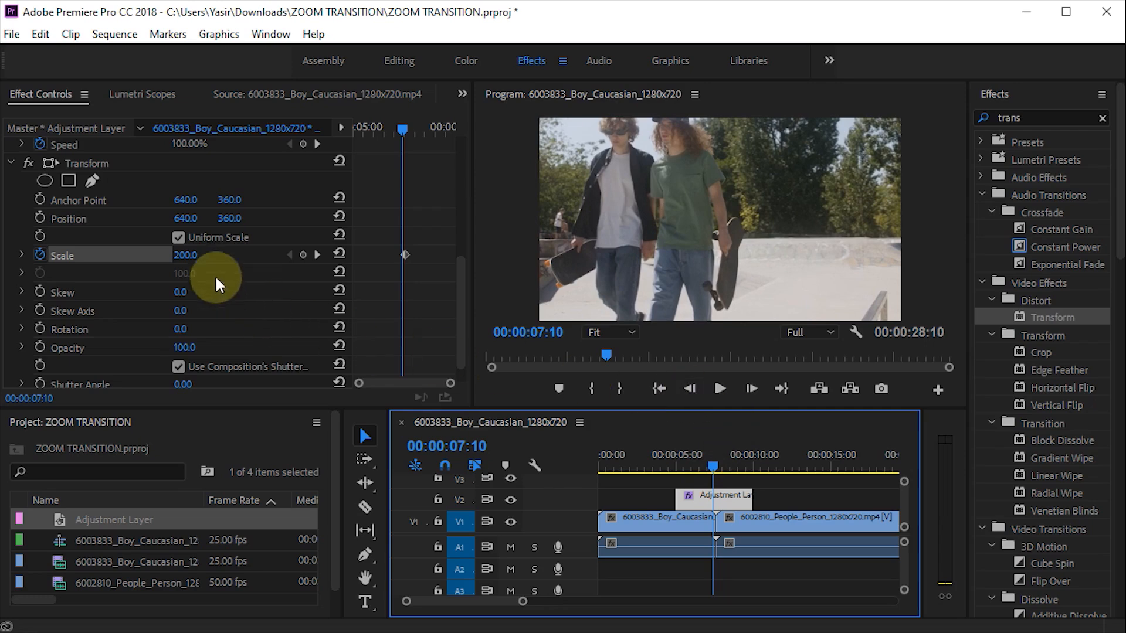
{"action": "left_click", "coordinate": [373, 258]}
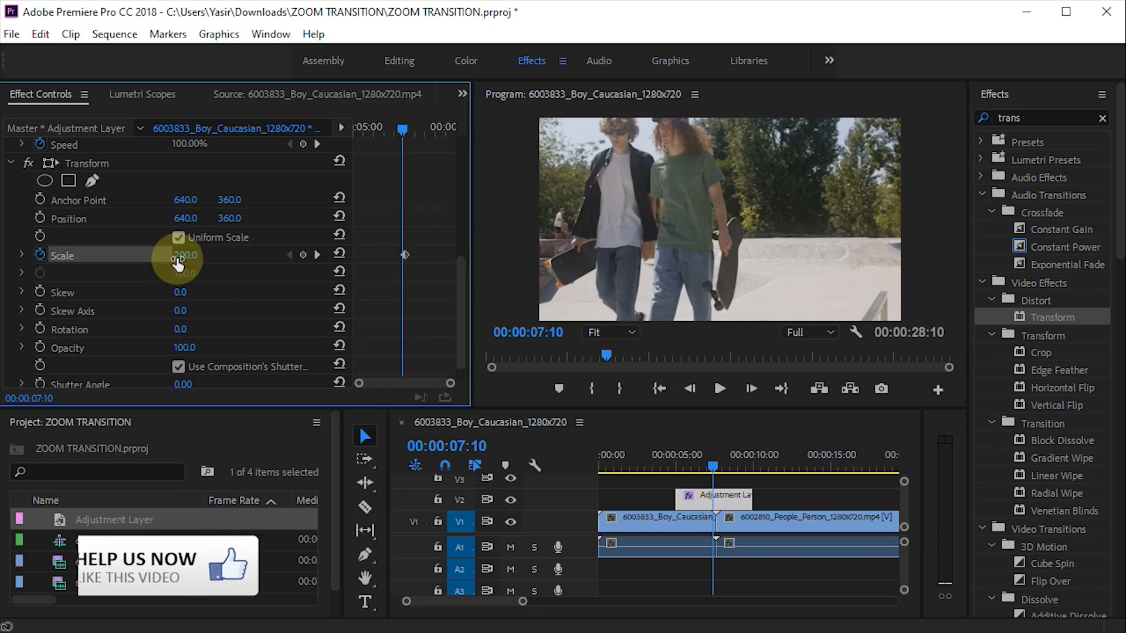
{"action": "left_click", "coordinate": [339, 252]}
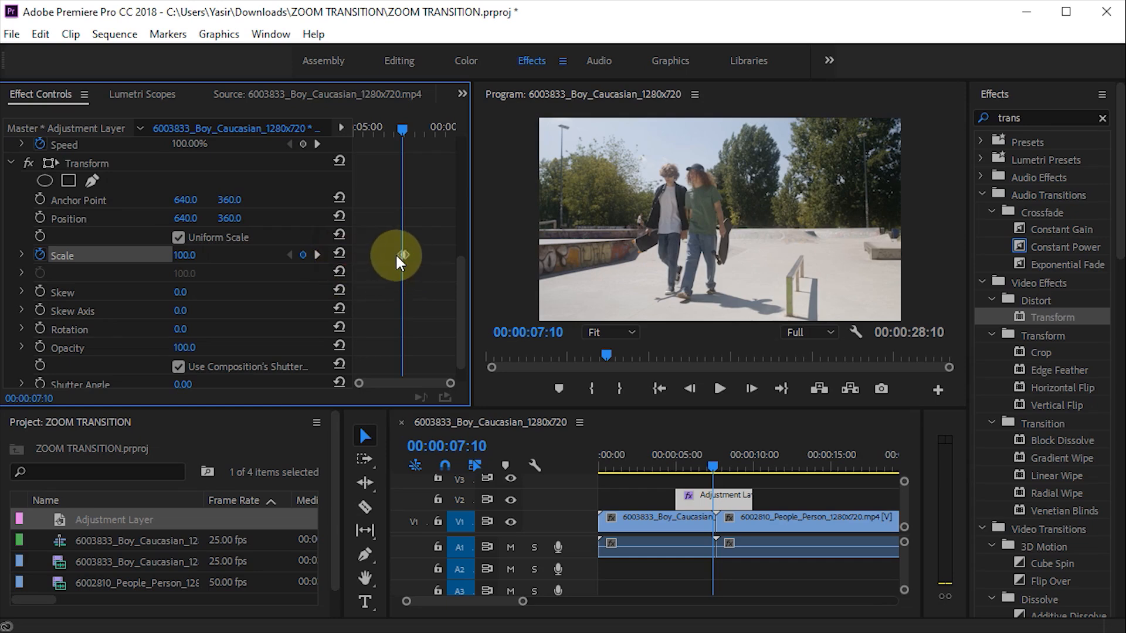
{"action": "left_click", "coordinate": [193, 257]}
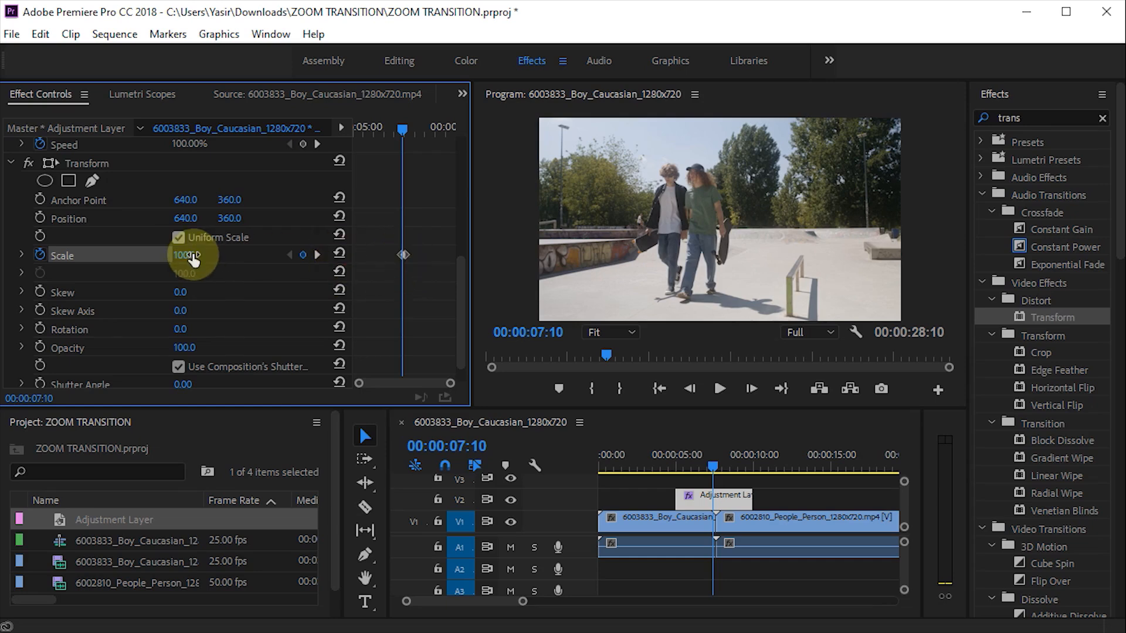
Go five frames past the cut, to 00:00:07:20, and add a Scale keyframe reset to 100
{"action": "left_click_drag", "start_coordinate": [449, 383], "coordinate": [426, 129]}
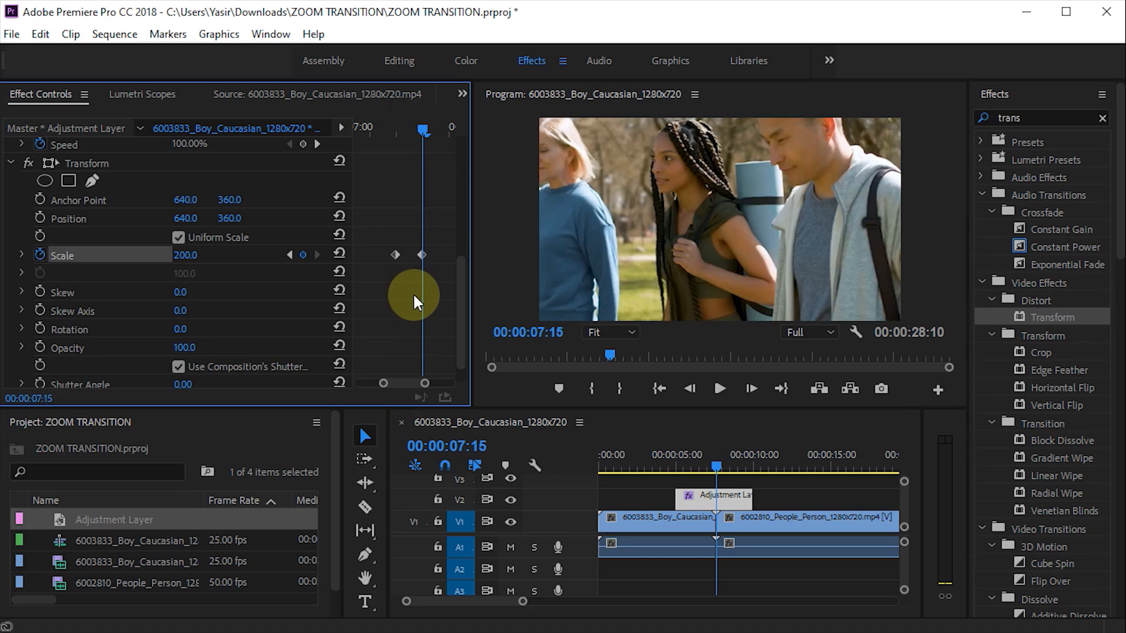
{"action": "key", "text": "Right"}
{"action": "key", "text": "Right"}
{"action": "key", "text": "Right"}
{"action": "key", "text": "Right"}
{"action": "key", "text": "Right"}
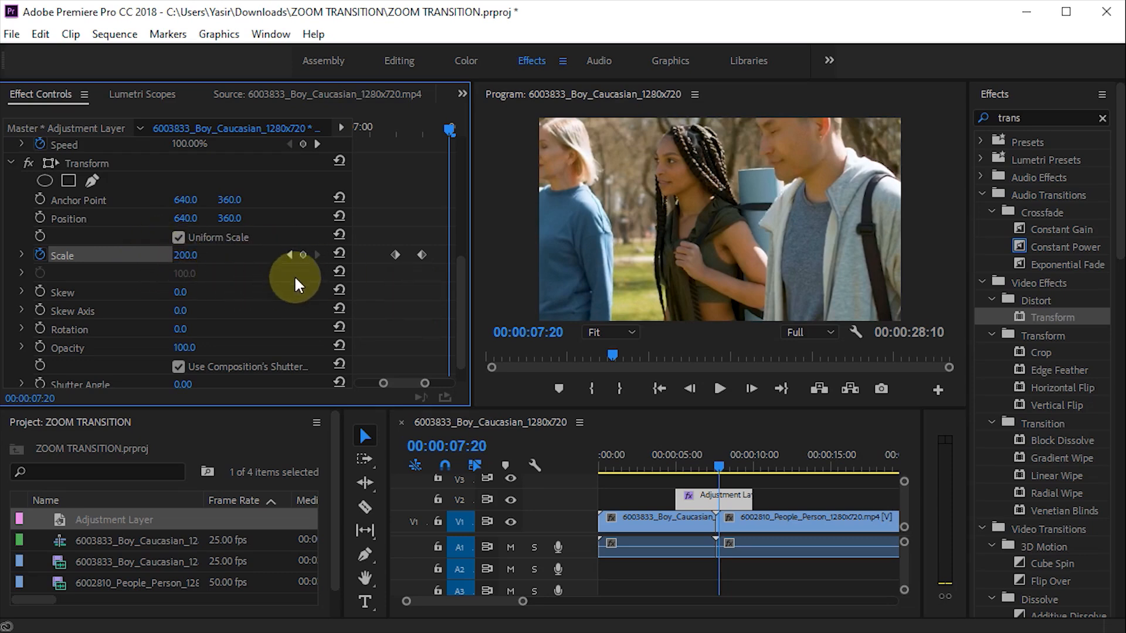
{"action": "left_click", "coordinate": [339, 254]}
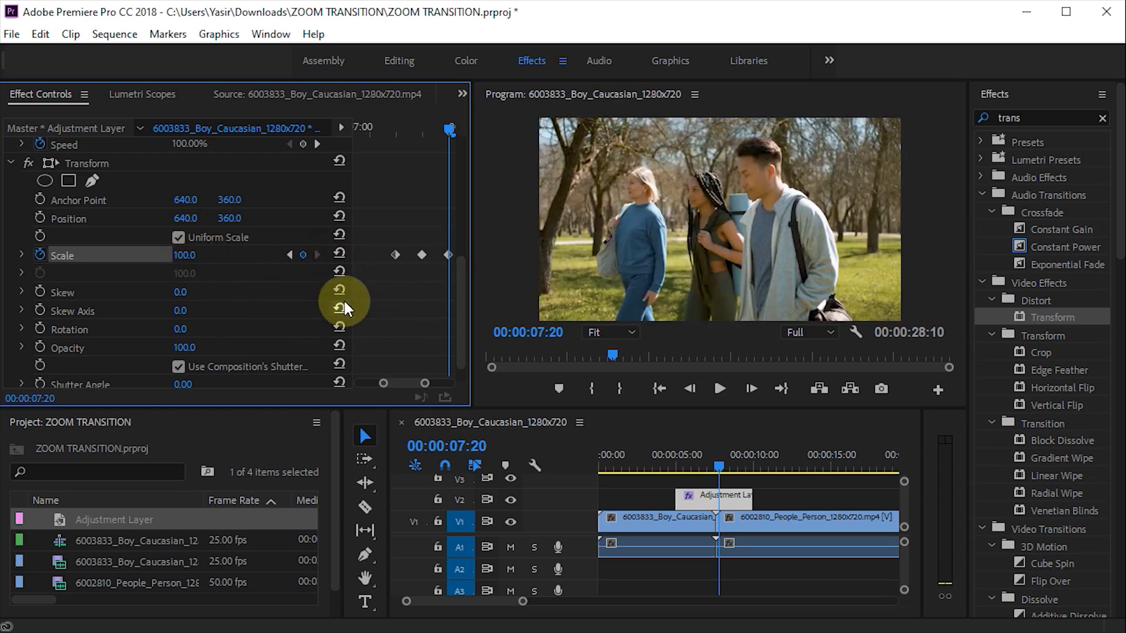
Apply Ease In to the last Scale keyframe and Ease Out to the first one, and save the project
{"action": "right_click", "coordinate": [449, 256]}
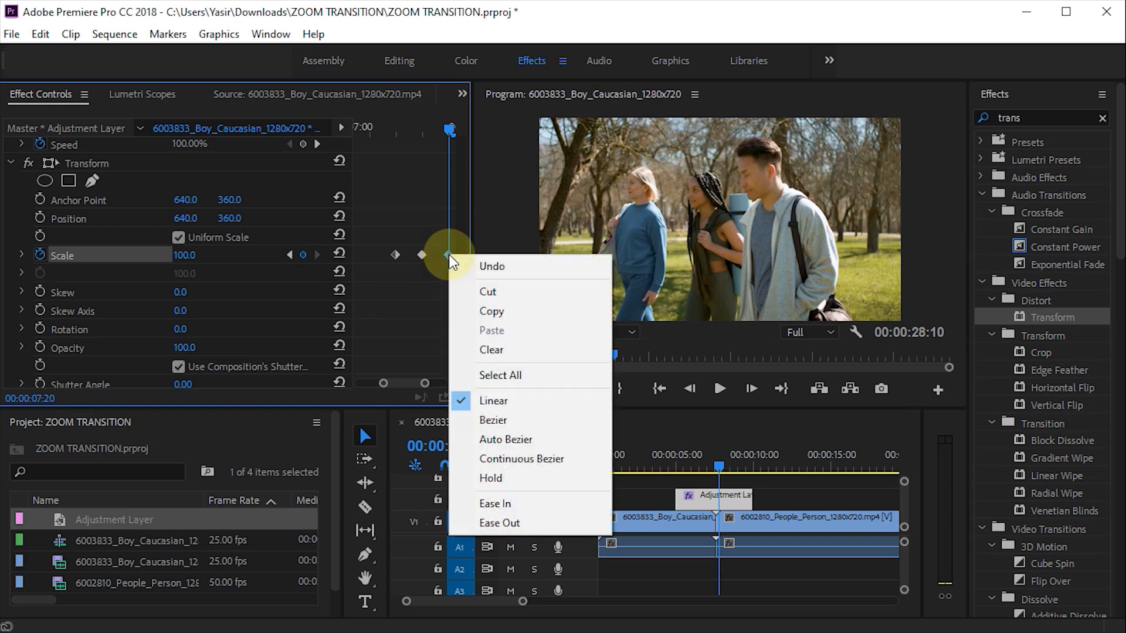
{"action": "left_click", "coordinate": [496, 505]}
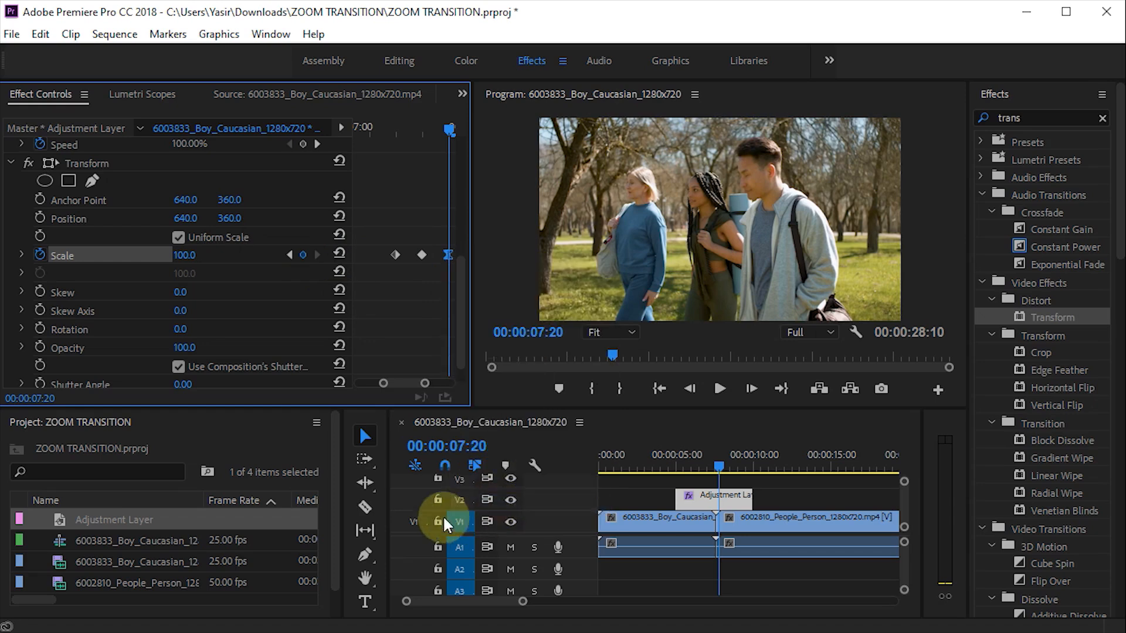
{"action": "left_click", "coordinate": [394, 256]}
{"action": "right_click", "coordinate": [394, 256]}
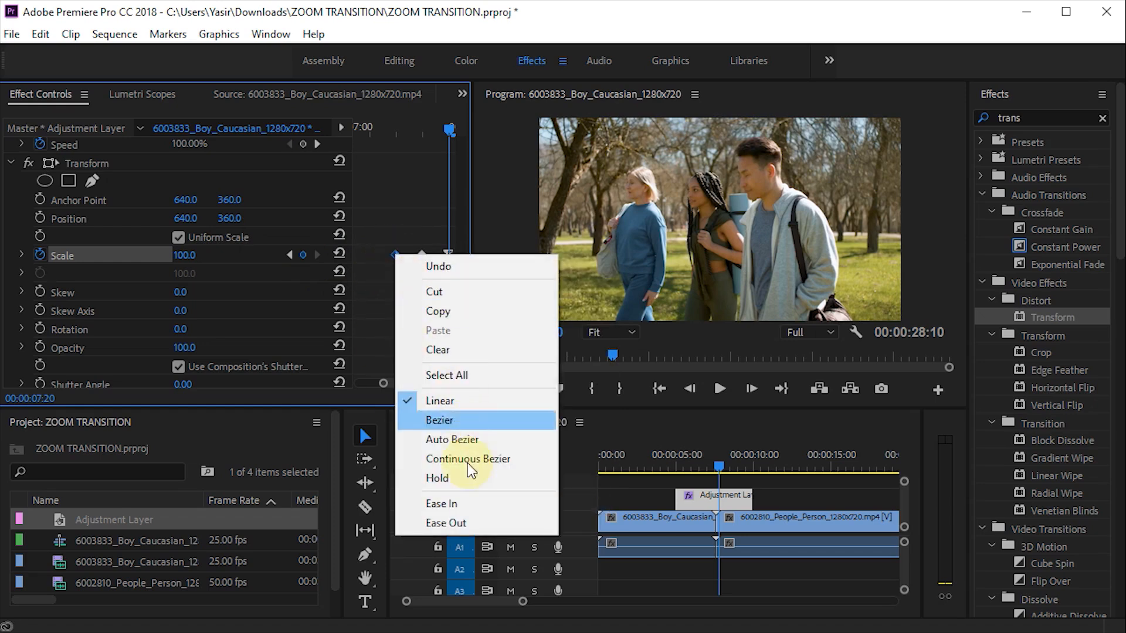
{"action": "left_click", "coordinate": [460, 521]}
{"action": "key", "text": "ctrl+s"}
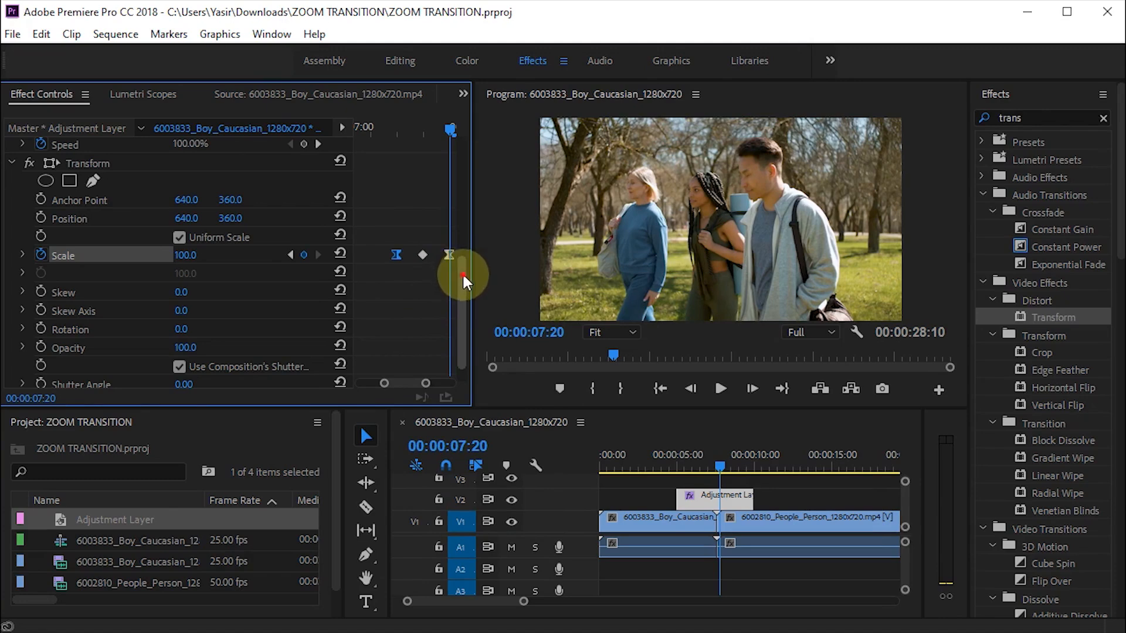
Disable Use Composition's Shutter Angle in the Transform effect and set the Shutter Angle to 360
{"action": "left_click_drag", "start_coordinate": [461, 271], "coordinate": [463, 290]}
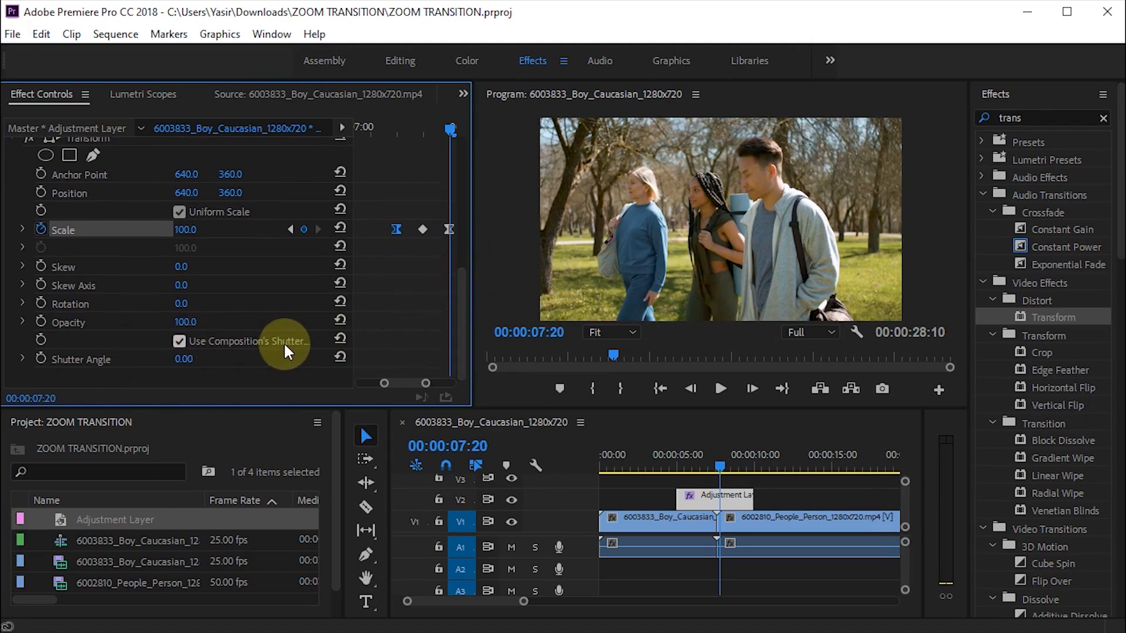
{"action": "left_click", "coordinate": [179, 341]}
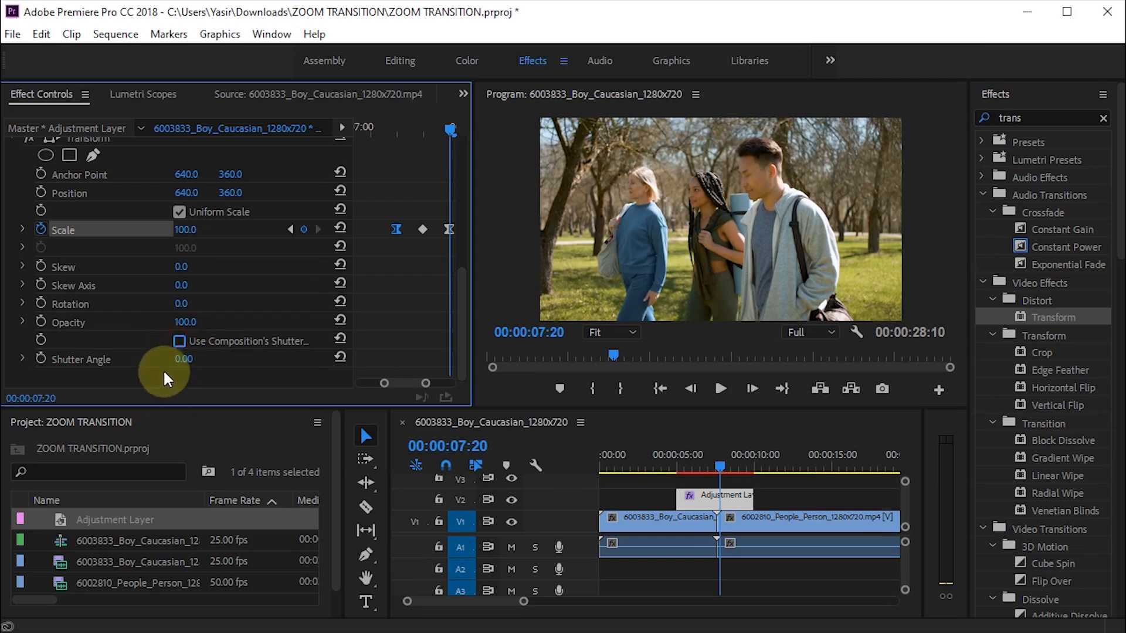
{"action": "left_click", "coordinate": [187, 358]}
{"action": "type", "text": "360"}
{"action": "key", "text": "Return"}
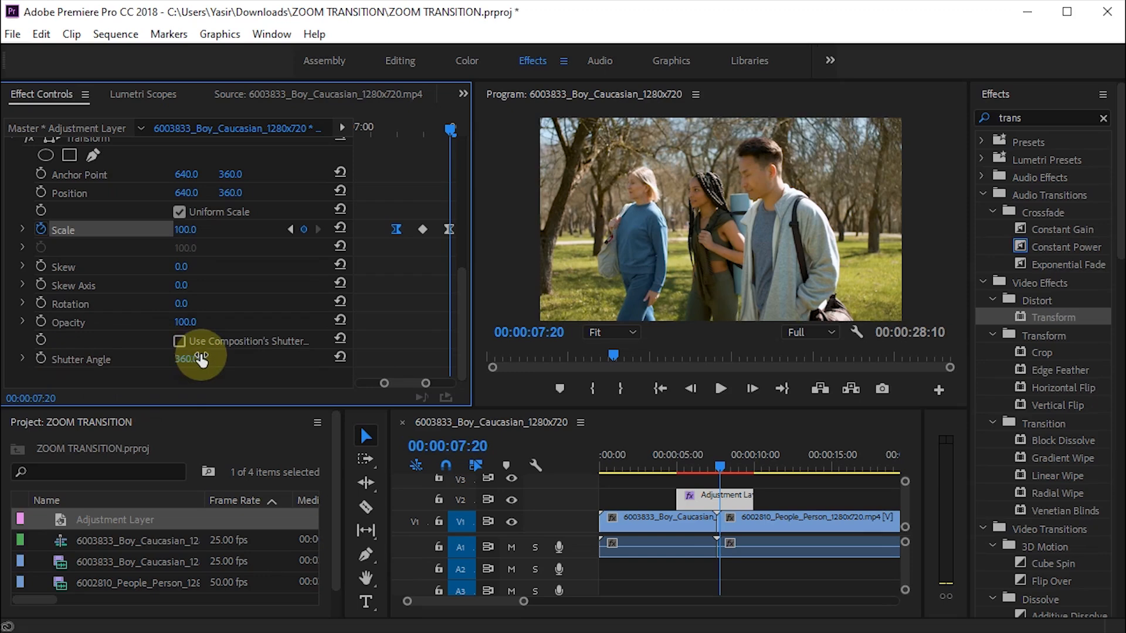
Play back the transition from 00:00:05:00 with the program monitor maximized
{"action": "left_click_drag", "start_coordinate": [720, 467], "coordinate": [676, 467]}
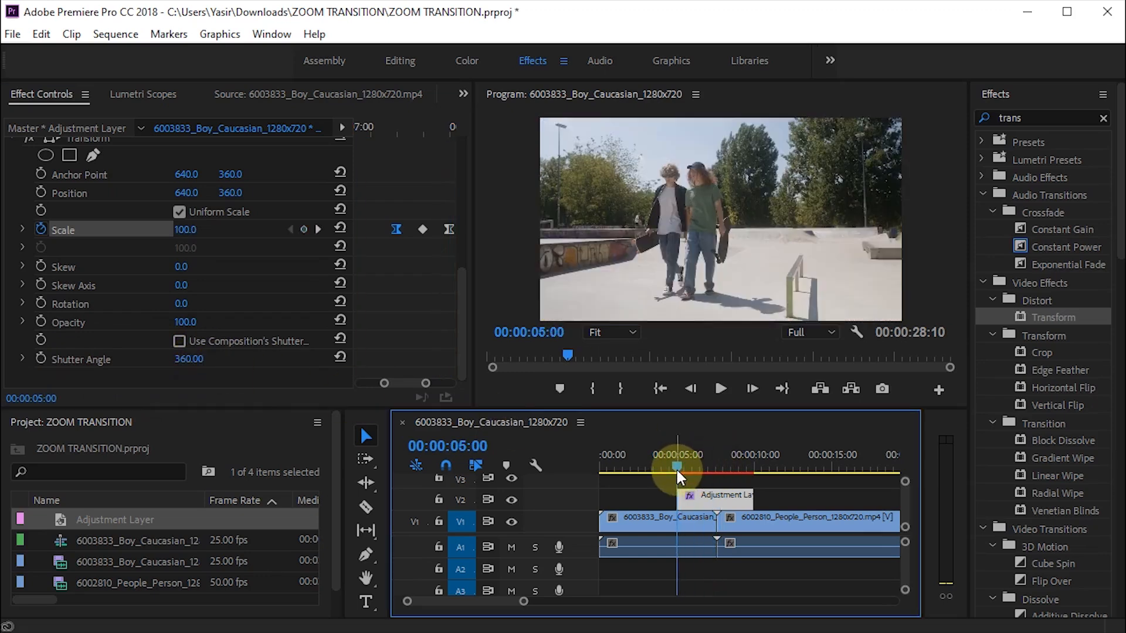
{"action": "left_click", "coordinate": [729, 111]}
{"action": "key", "text": "grave"}
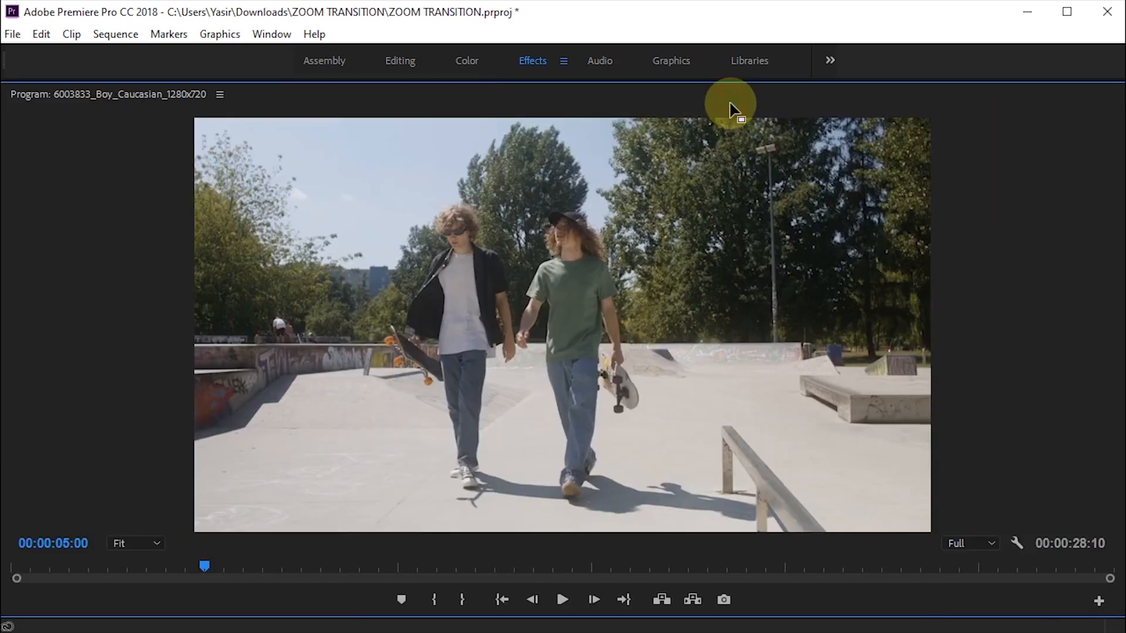
{"action": "key", "text": "space"}
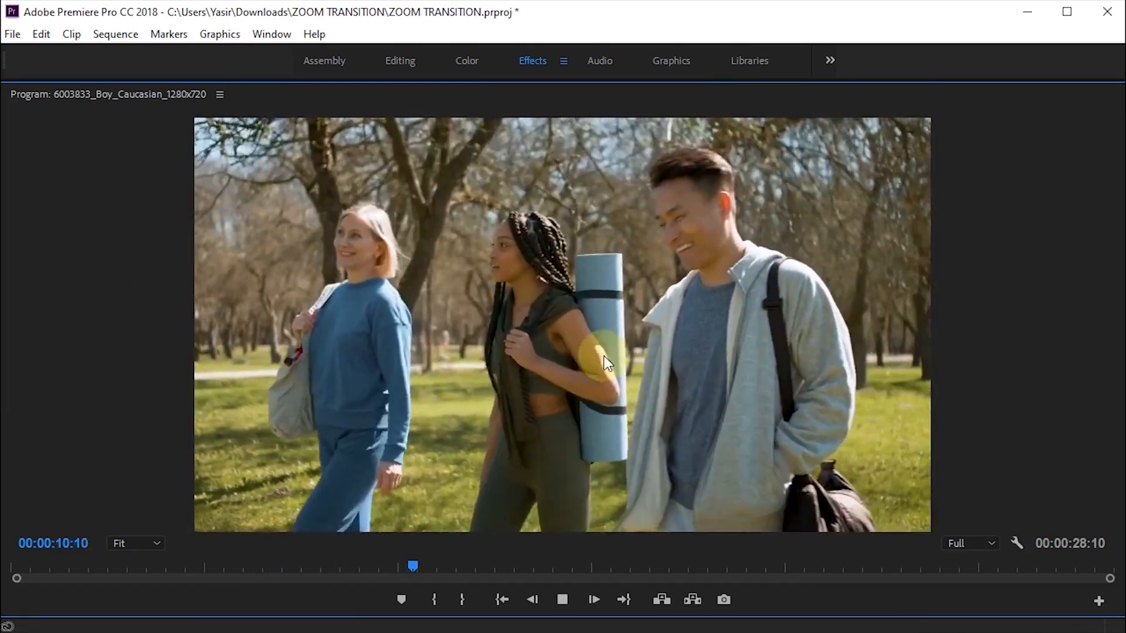
Stop the maximized playback, restore the panel layout, and trim the end of the 6002810_People_Person clip to the playhead at 00:00:11:02
{"action": "key", "text": "space"}
{"action": "key", "text": "grave"}
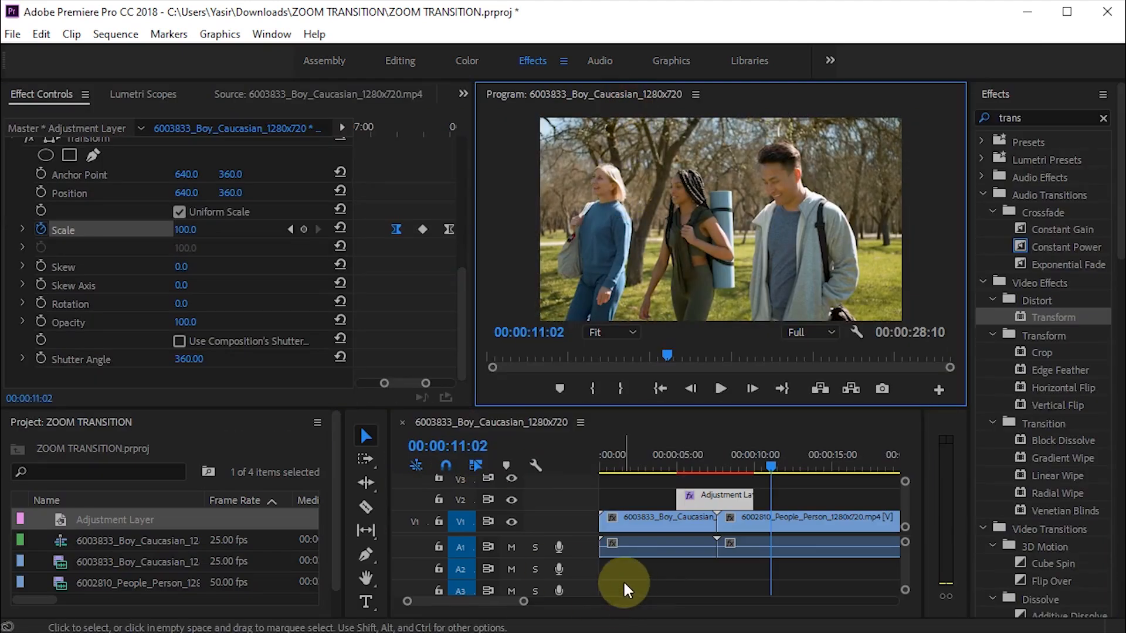
{"action": "left_click_drag", "start_coordinate": [521, 601], "coordinate": [580, 602]}
{"action": "left_click", "coordinate": [730, 518]}
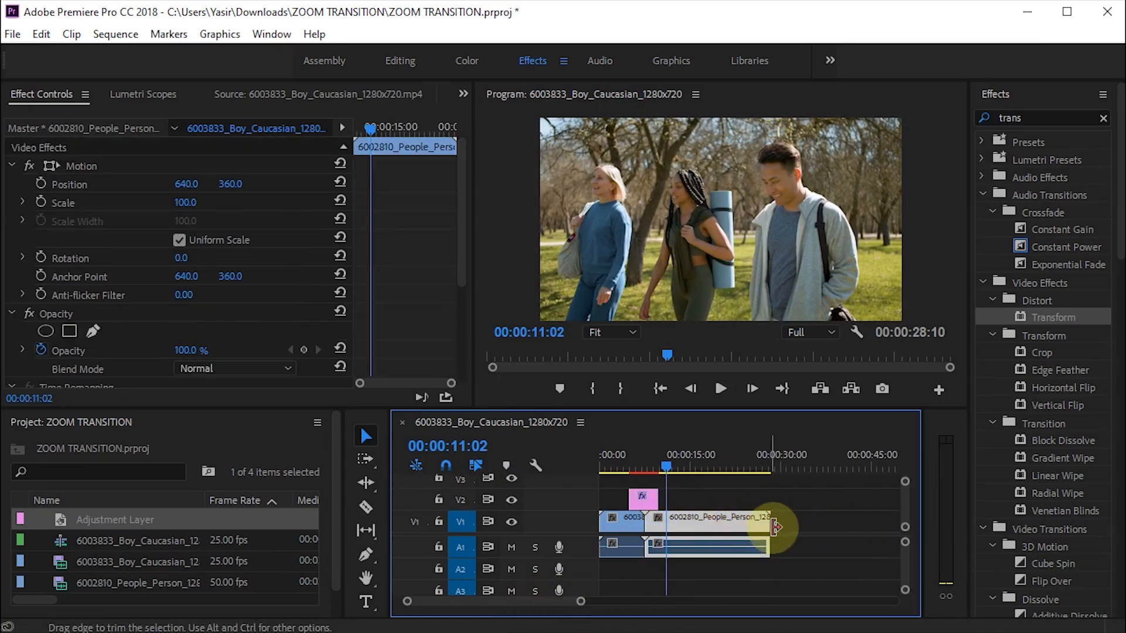
{"action": "left_click_drag", "start_coordinate": [768, 523], "coordinate": [666, 535]}
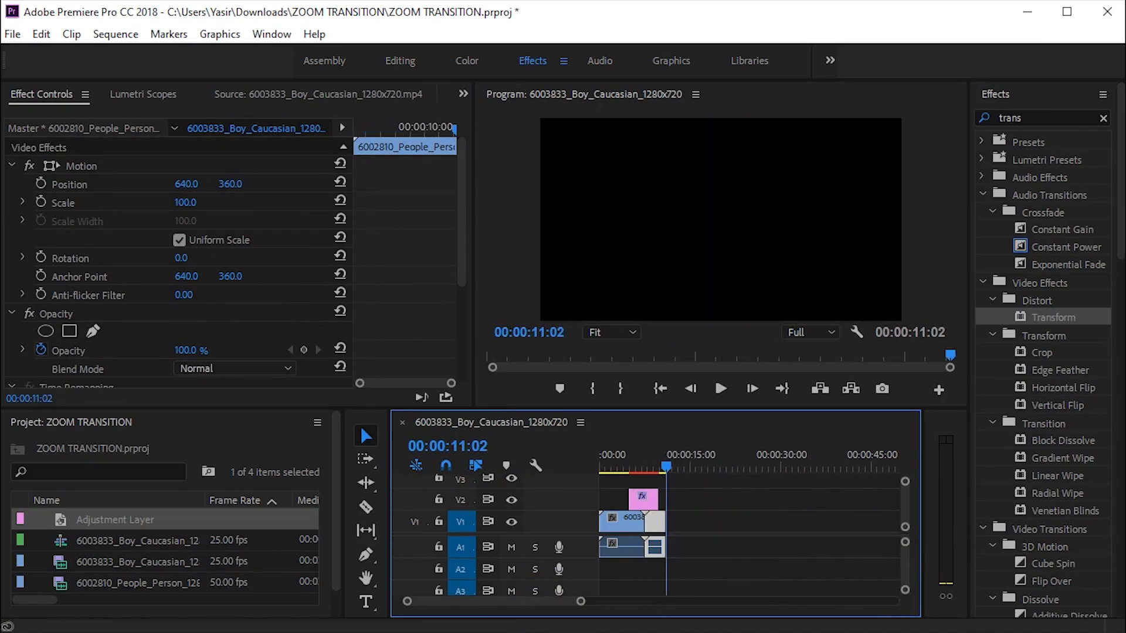
Add 6008289_Woman_Person_1280x720.mp4 from the Downloads Videos folder to track V1, directly after the trimmed second clip
{"action": "left_click", "coordinate": [357, 632]}
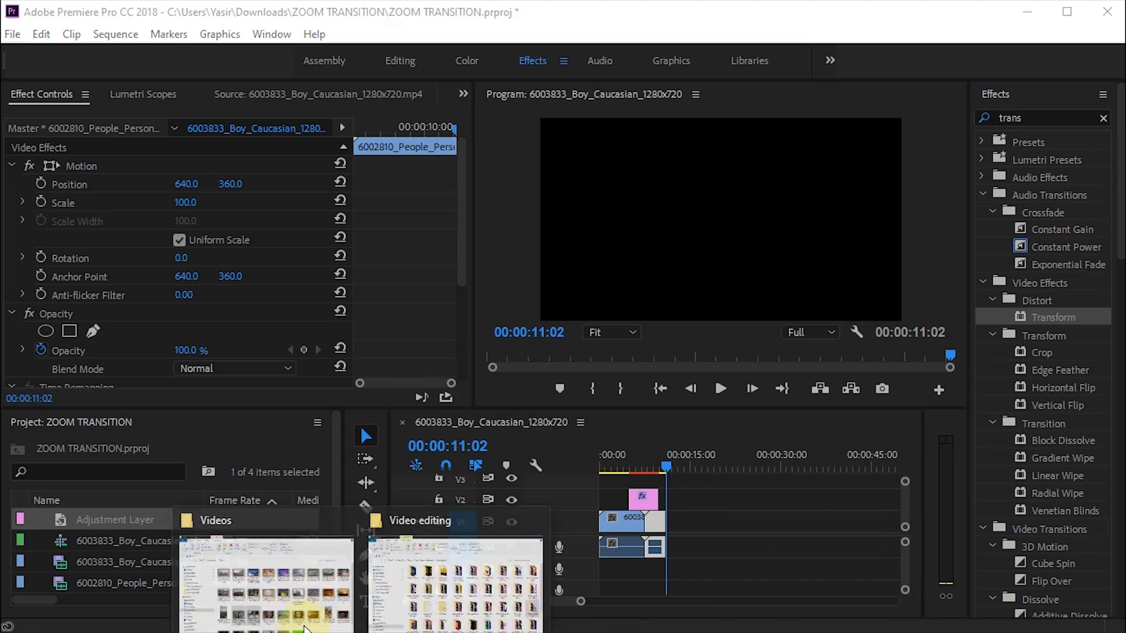
{"action": "left_click", "coordinate": [278, 587]}
{"action": "left_click", "coordinate": [553, 375]}
{"action": "left_click", "coordinate": [560, 490]}
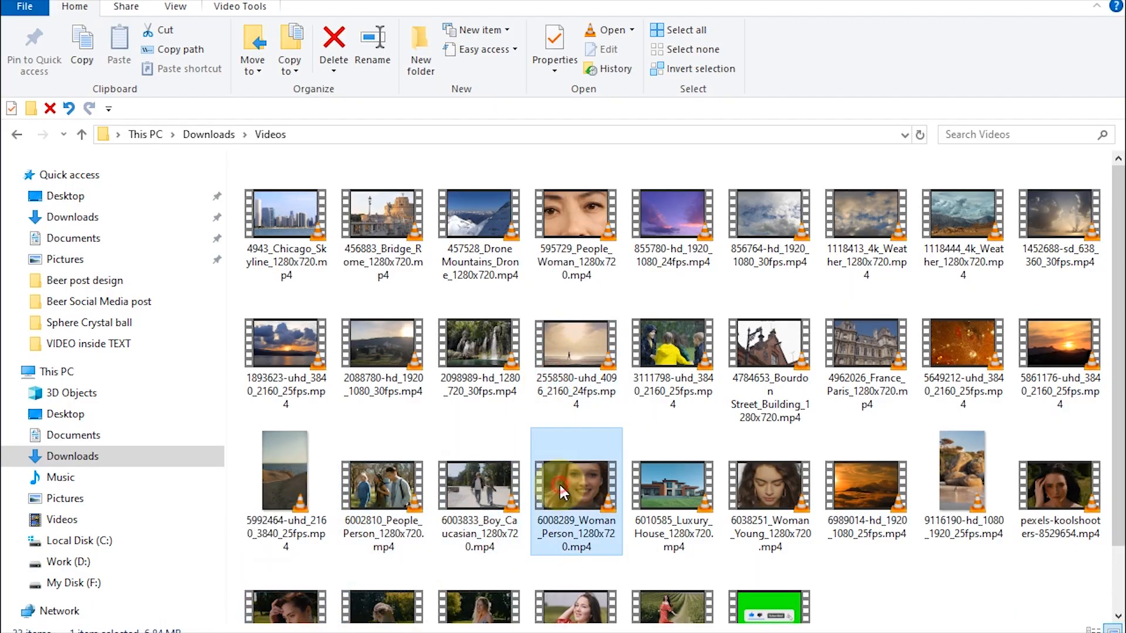
{"action": "left_click_drag", "start_coordinate": [592, 466], "coordinate": [672, 526]}
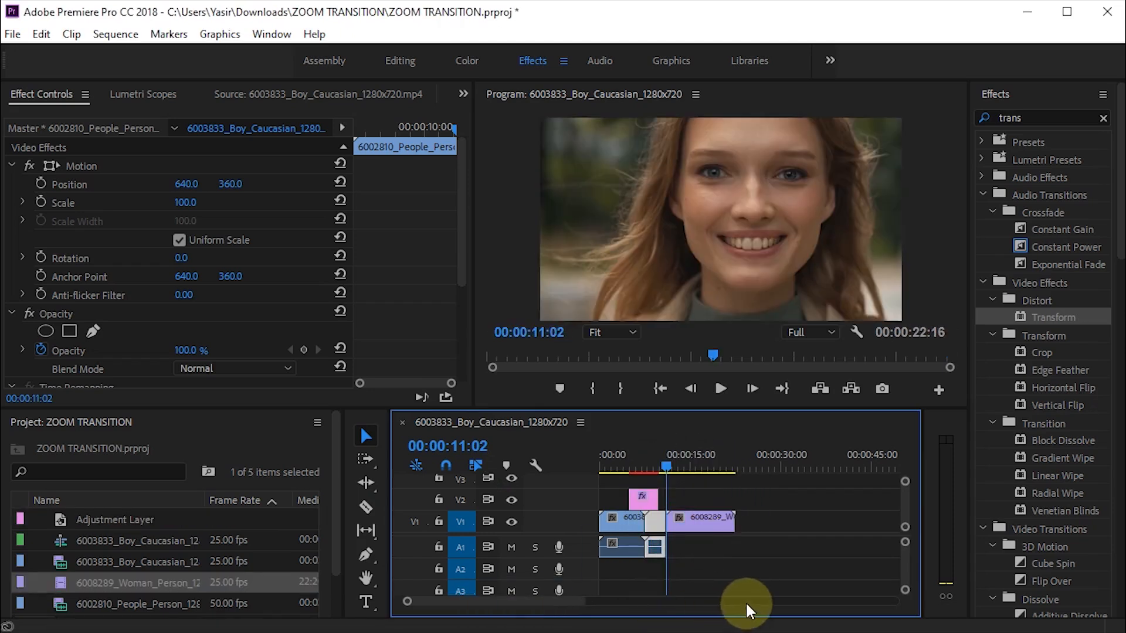
Trim both ends of the adjustment layer so it spans only about two seconds around the first cut
{"action": "left_click_drag", "start_coordinate": [580, 601], "coordinate": [542, 607]}
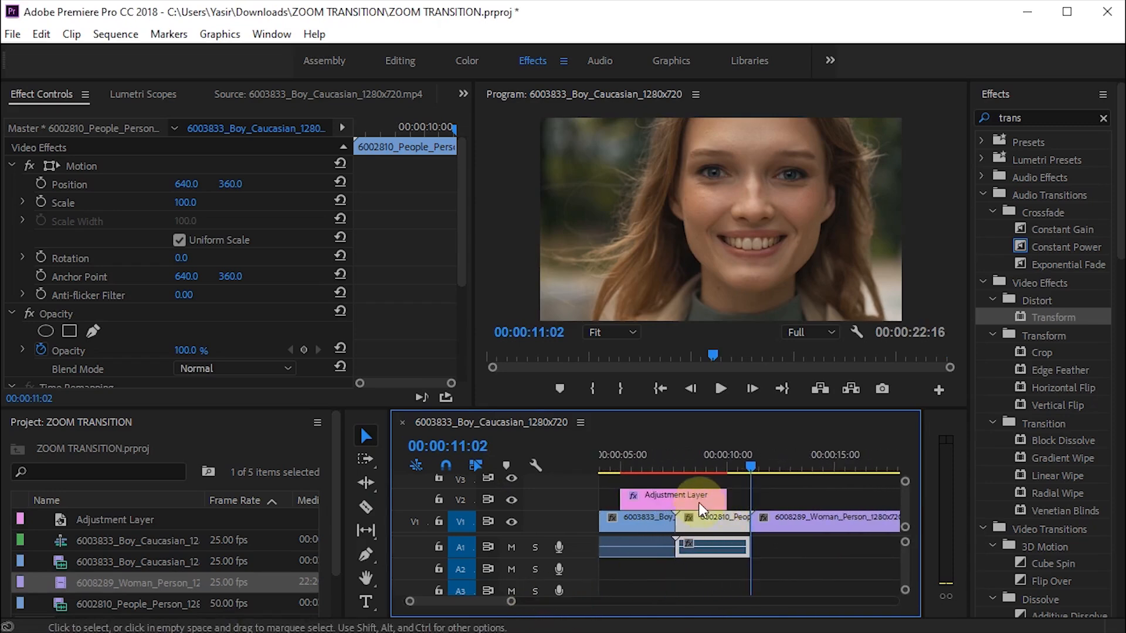
{"action": "left_click", "coordinate": [718, 498]}
{"action": "left_click_drag", "start_coordinate": [724, 499], "coordinate": [654, 497]}
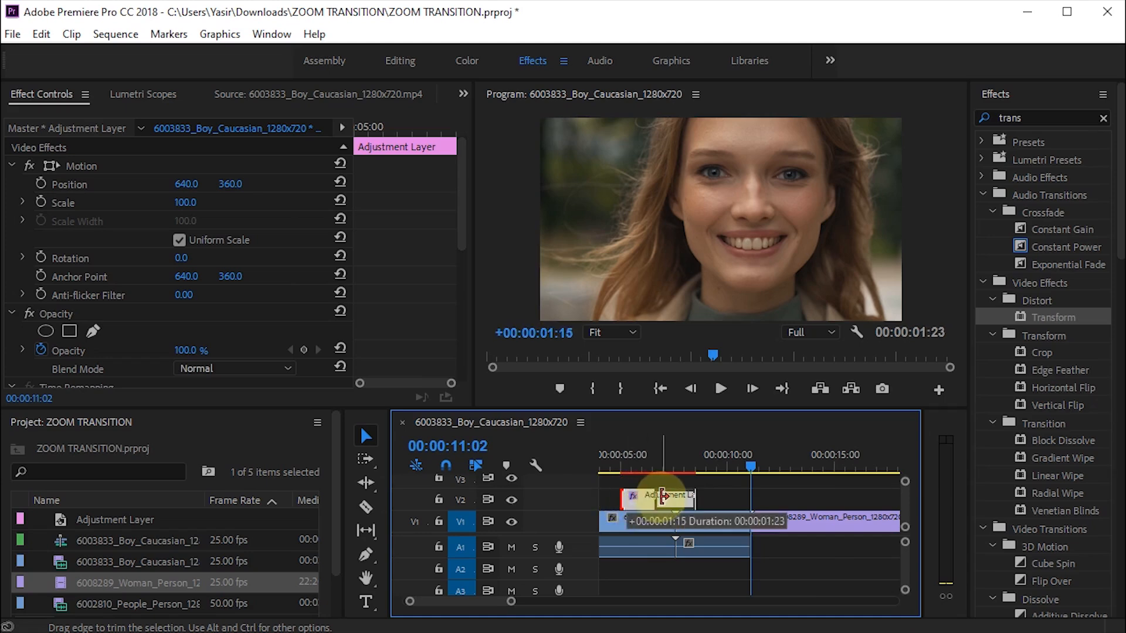
Duplicate the trimmed adjustment layer on V2 over the second cut, and trim the copy's start to centre it on that cut
{"action": "left_click", "coordinate": [670, 499]}
{"action": "left_click_drag", "start_coordinate": [678, 502], "coordinate": [751, 497]}
{"action": "left_click_drag", "start_coordinate": [508, 603], "coordinate": [482, 602]}
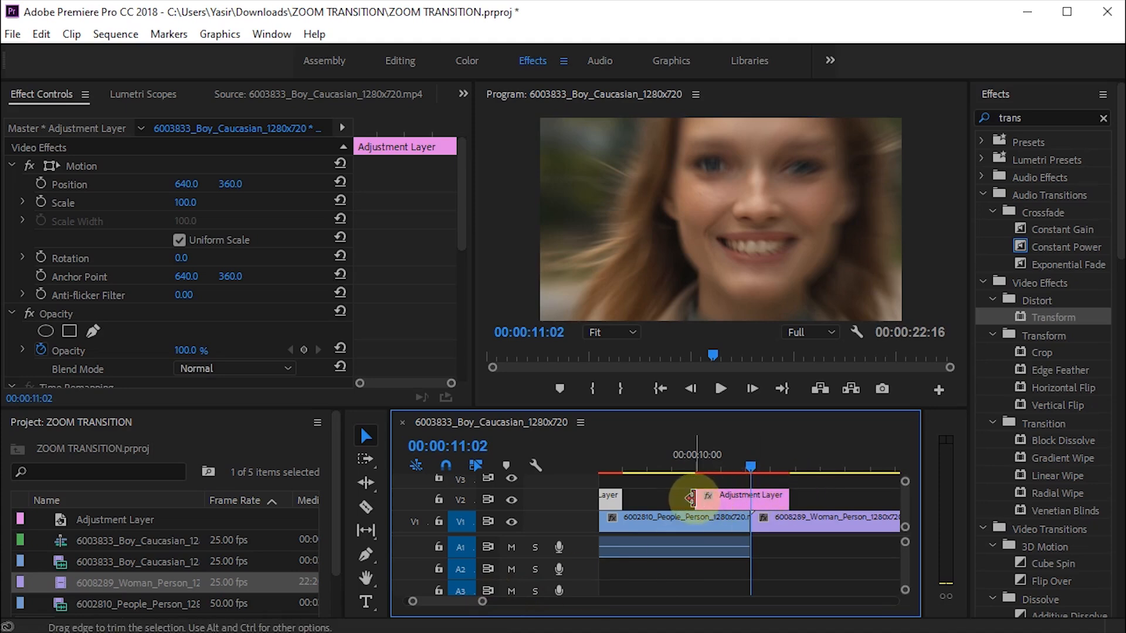
{"action": "left_click_drag", "start_coordinate": [697, 498], "coordinate": [712, 498]}
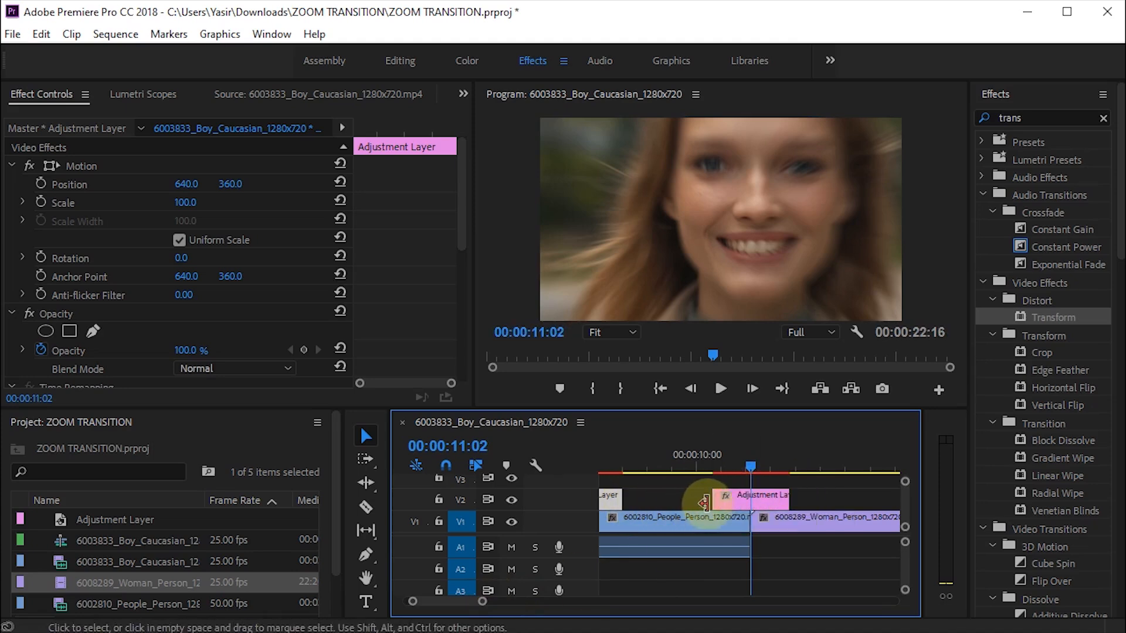
Play back both zoom transitions from 00:00:06:03 with the program monitor maximized, stop at 00:00:15:05, and restore the panel layout
{"action": "left_click_drag", "start_coordinate": [482, 604], "coordinate": [530, 602]}
{"action": "left_click_drag", "start_coordinate": [695, 459], "coordinate": [682, 459]}
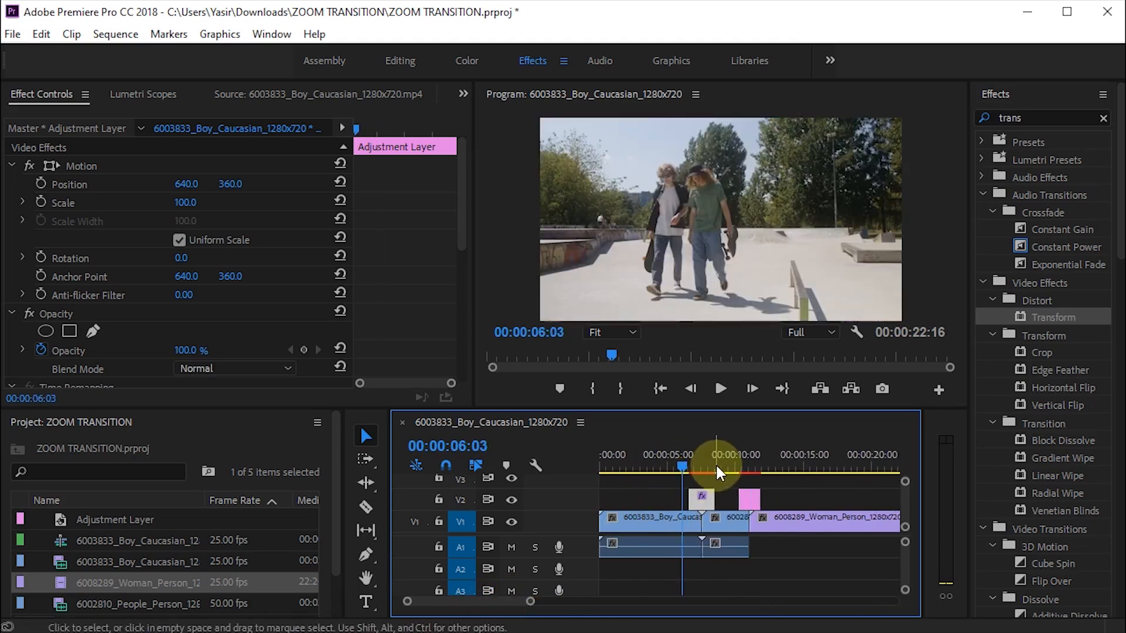
{"action": "key", "text": "grave"}
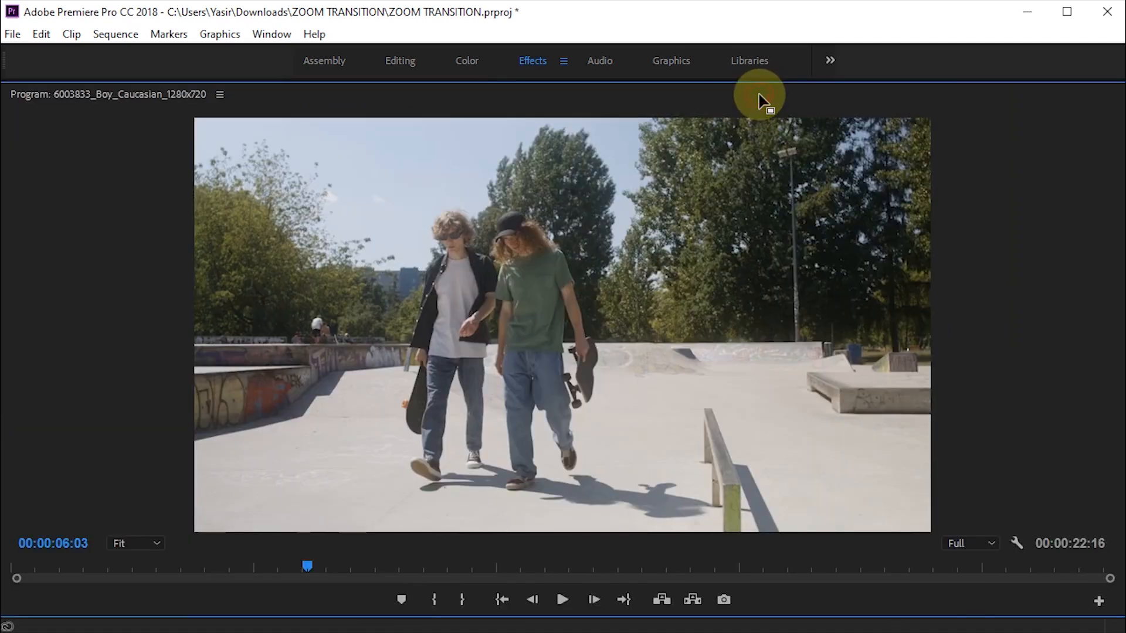
{"action": "key", "text": "space"}
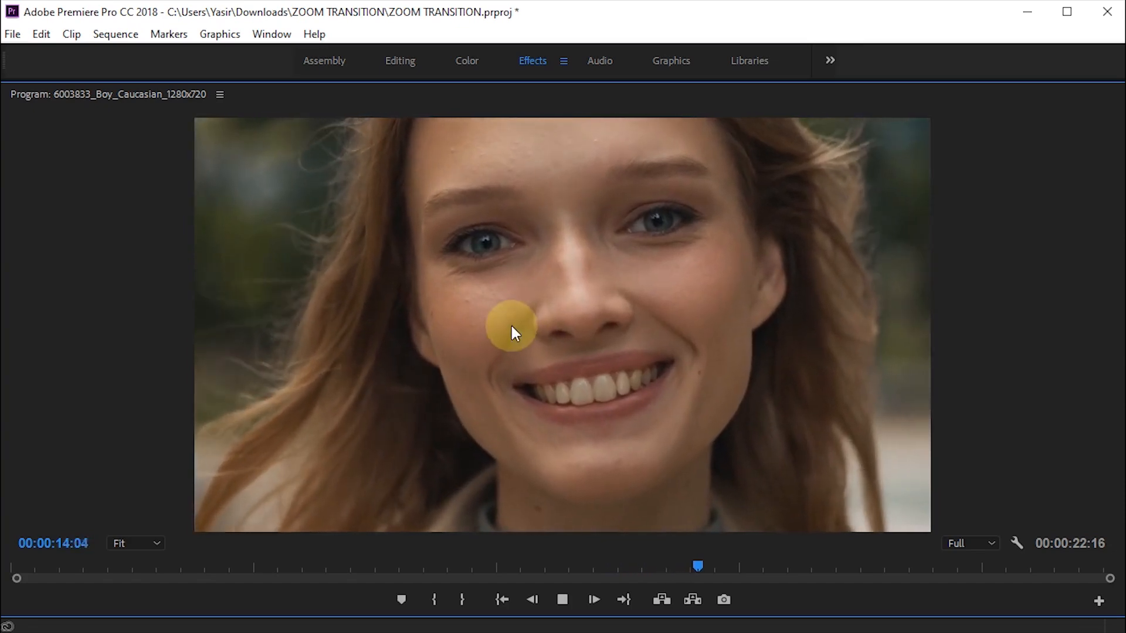
{"action": "key", "text": "space"}
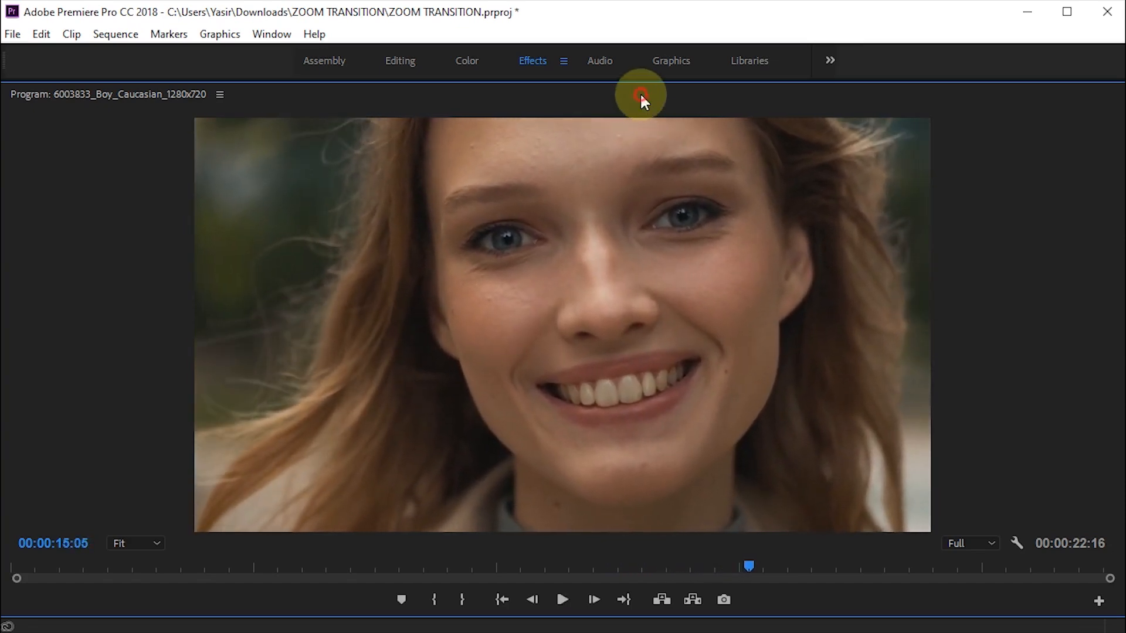
{"action": "double_click", "coordinate": [641, 97]}
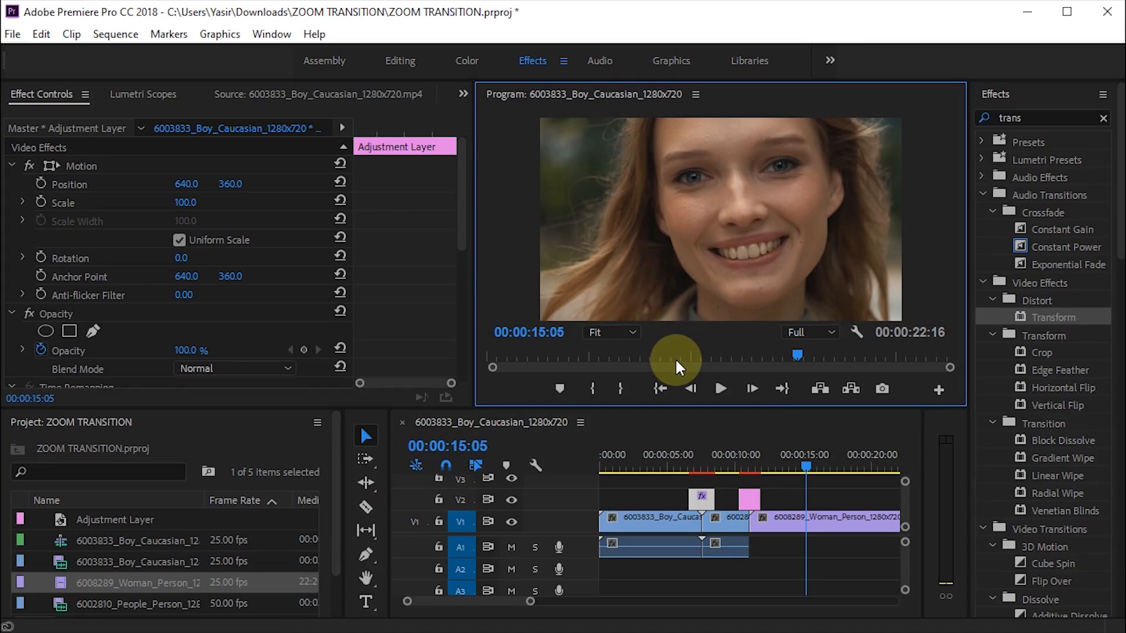